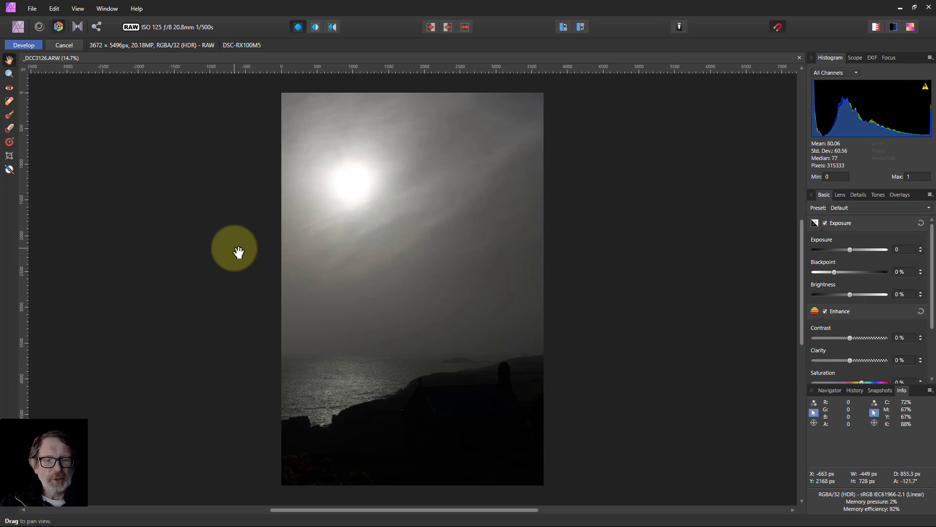
# Show clipped highlights and enable the Shadows & Highlights adjustment in the Basic tab
pyautogui.click(877, 28)
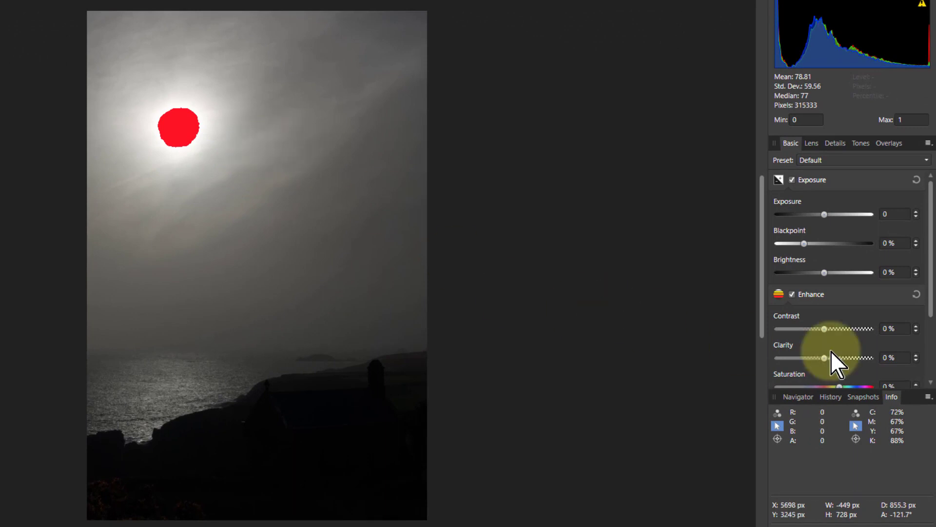
pyautogui.scroll(-1, 878, 335)
pyautogui.scroll(-2, 878, 335)
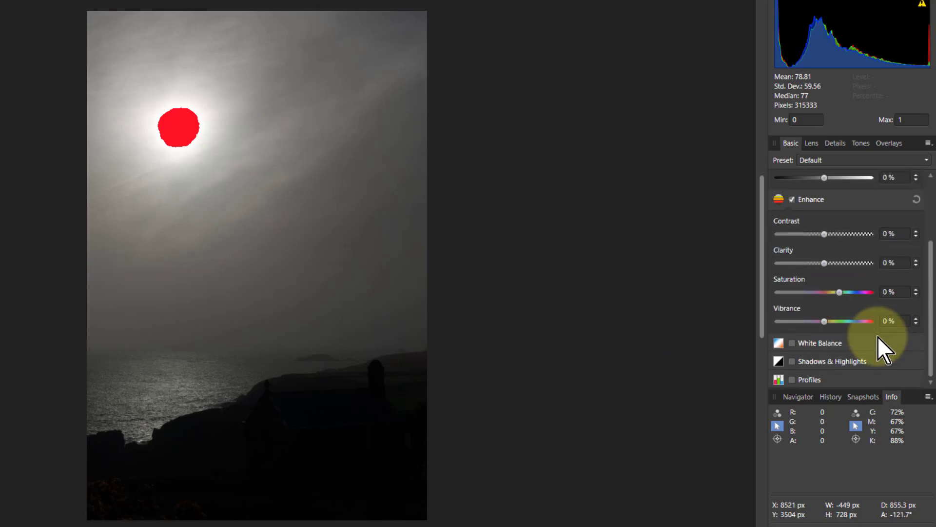
pyautogui.click(795, 365)
pyautogui.scroll(-2, 870, 336)
# Drag Highlights down to -100% to recover the sun and start raising Shadows
pyautogui.moveTo(823, 357); pyautogui.dragTo(785, 365)
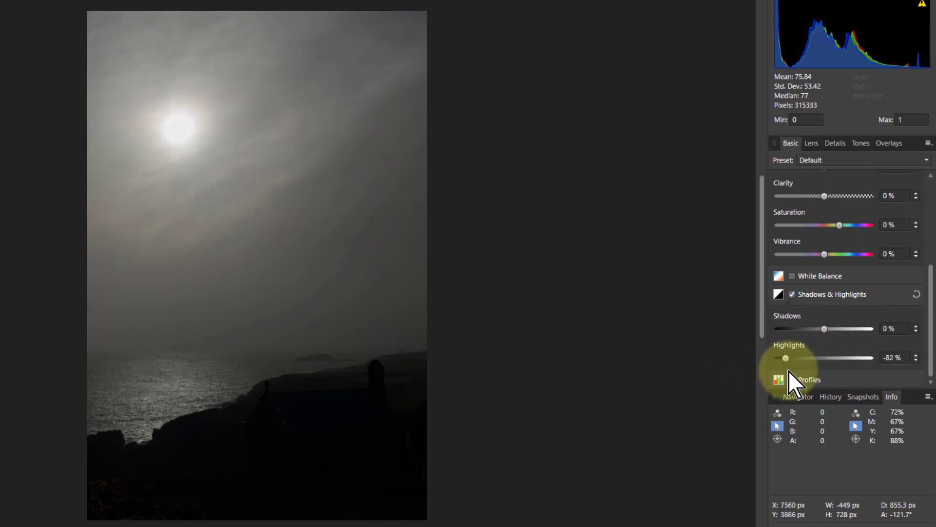
pyautogui.moveTo(786, 358); pyautogui.dragTo(776, 359)
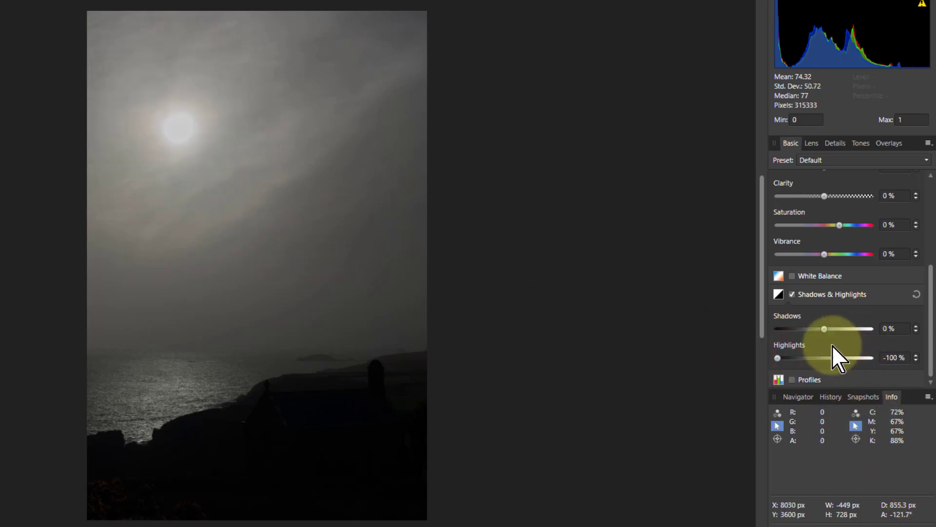
pyautogui.moveTo(824, 329); pyautogui.dragTo(890, 332)
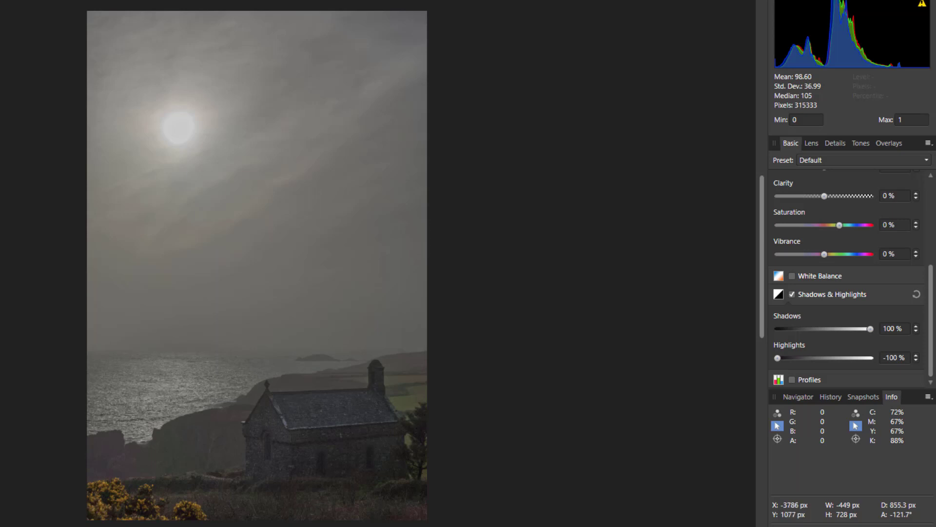
# Sample the sun with the White Balance picker, giving about 4800 K and -15% tint
pyautogui.click(180, 127)
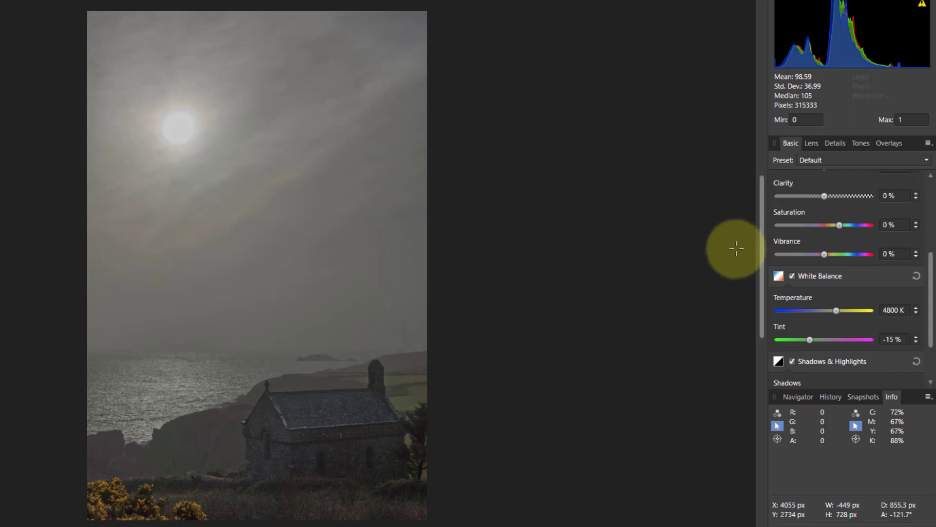
# Set Exposure to 1.327, Brightness to 6% and Blackpoint to 2%
pyautogui.scroll(3, 815, 233)
pyautogui.scroll(2, 813, 232)
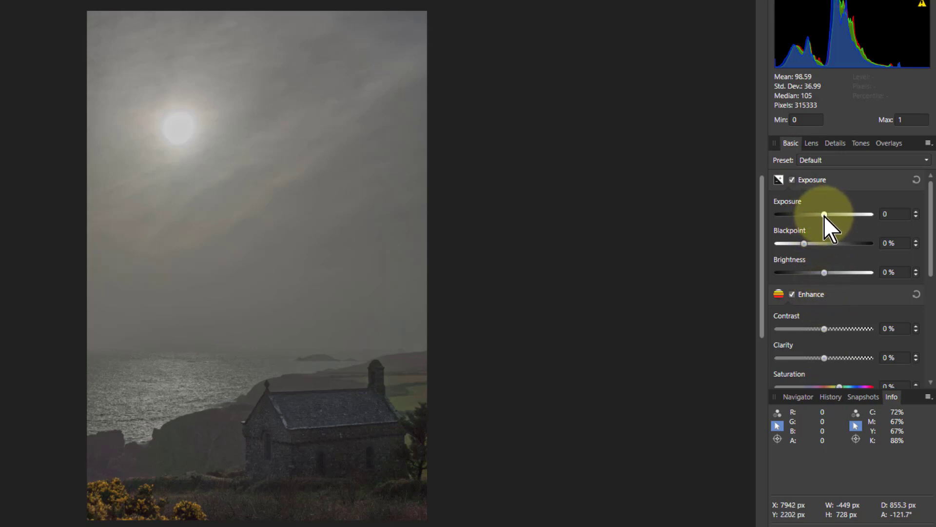
pyautogui.moveTo(823, 216); pyautogui.dragTo(831, 216)
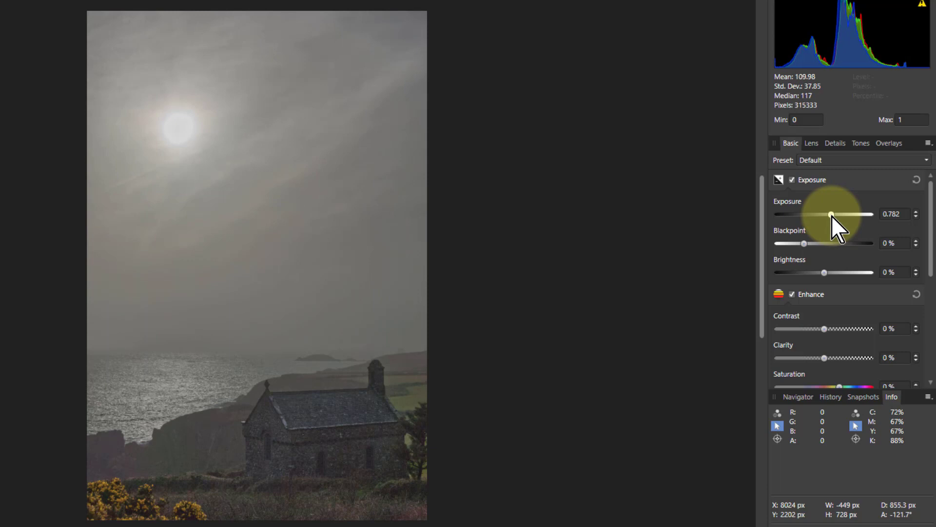
pyautogui.moveTo(832, 215); pyautogui.dragTo(836, 215)
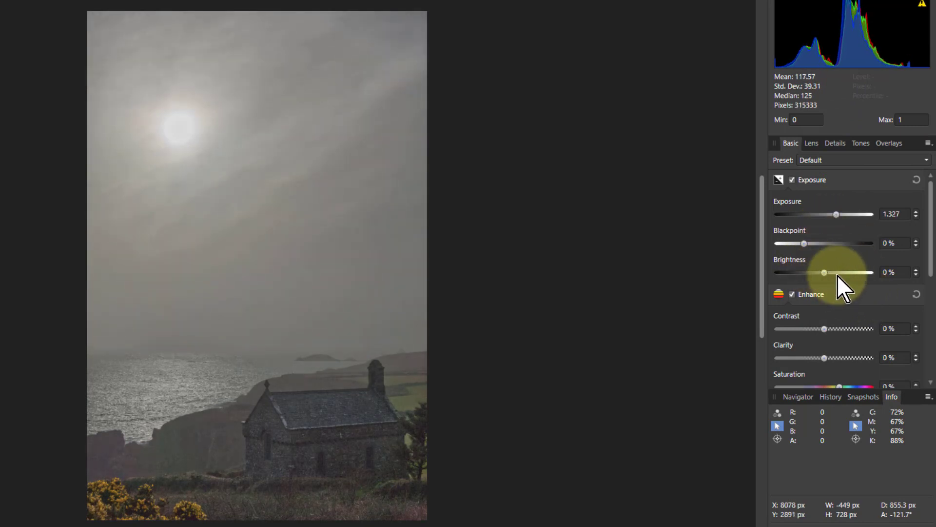
pyautogui.moveTo(824, 274); pyautogui.dragTo(836, 274)
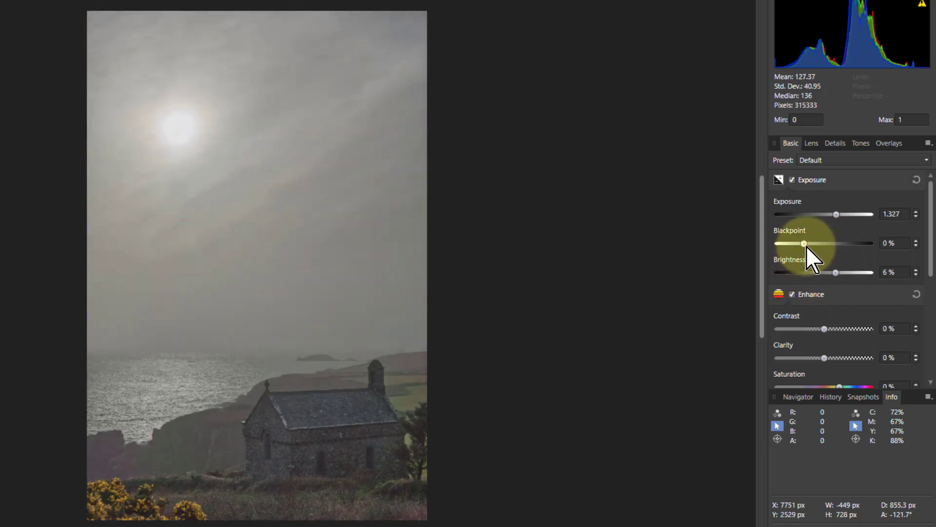
pyautogui.moveTo(806, 247)
pyautogui.mouseDown()
pyautogui.moveTo(798, 246)
pyautogui.moveTo(811, 244)
pyautogui.mouseUp()
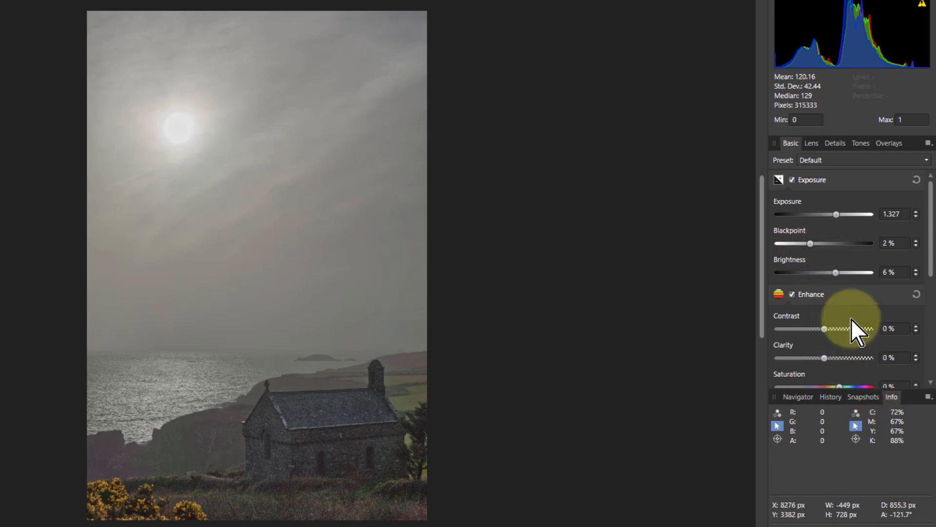
# Lower Enhance Saturation to -21%, leaving contrast and clarity at 0%
pyautogui.scroll(-2, 849, 316)
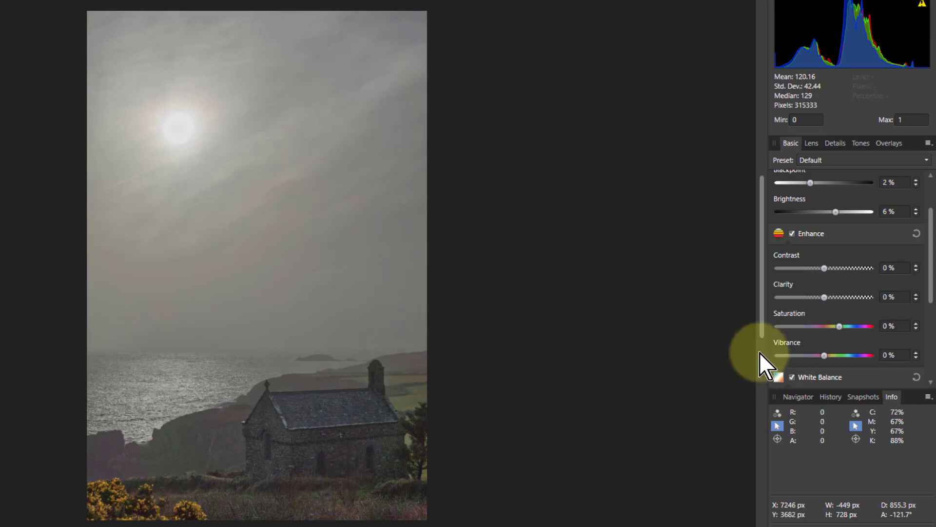
pyautogui.moveTo(837, 328)
pyautogui.mouseDown()
pyautogui.moveTo(812, 329)
pyautogui.moveTo(836, 330)
pyautogui.moveTo(826, 328)
pyautogui.mouseUp()
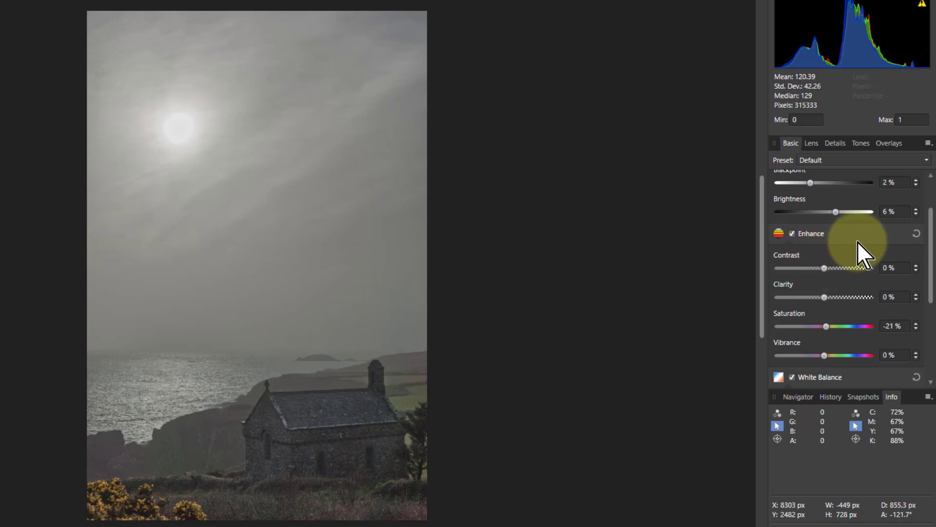
# Check sky and chapel-wall noise with Noise Reduction at Luminance 21% and Colours 20%, then fit the view
pyautogui.scroll(1, 275, 261)
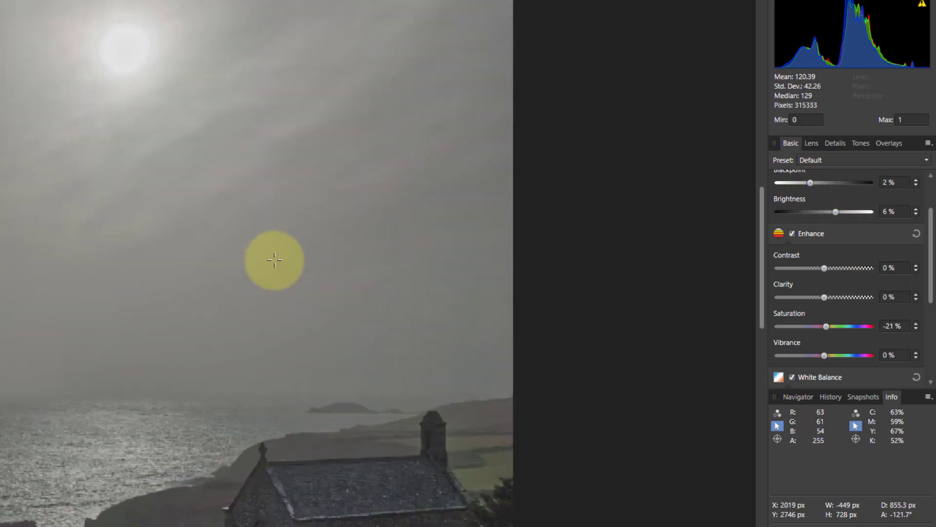
pyautogui.scroll(2, 275, 258)
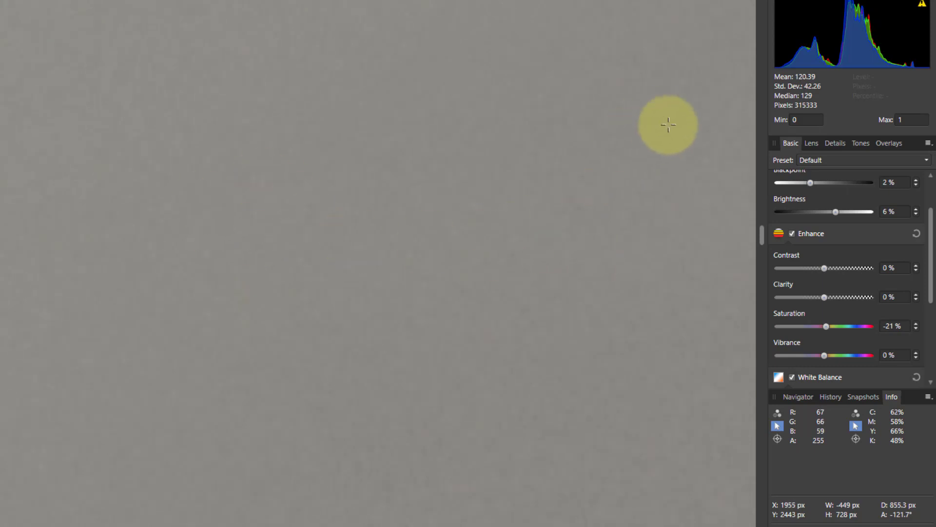
pyautogui.click(835, 144)
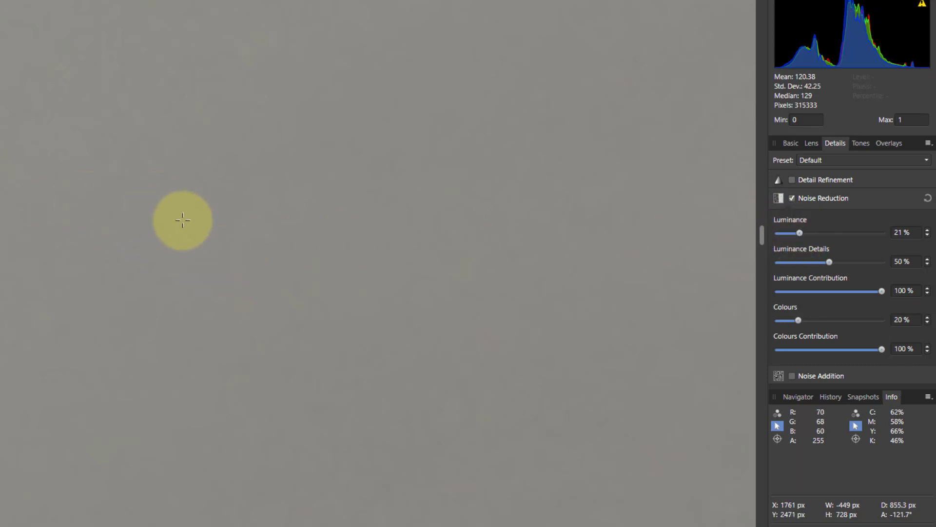
pyautogui.hotkey('ctrl', '0')
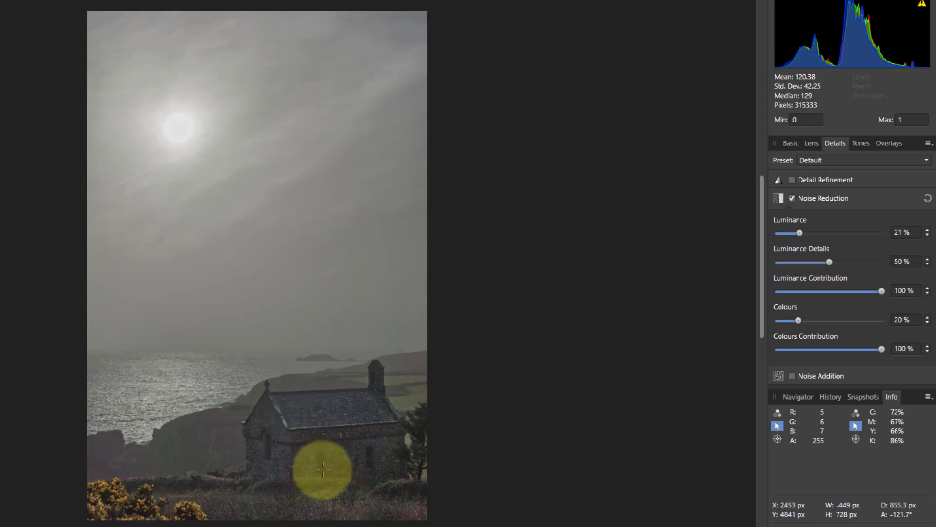
pyautogui.scroll(3, 322, 466)
pyautogui.scroll(5, 327, 462)
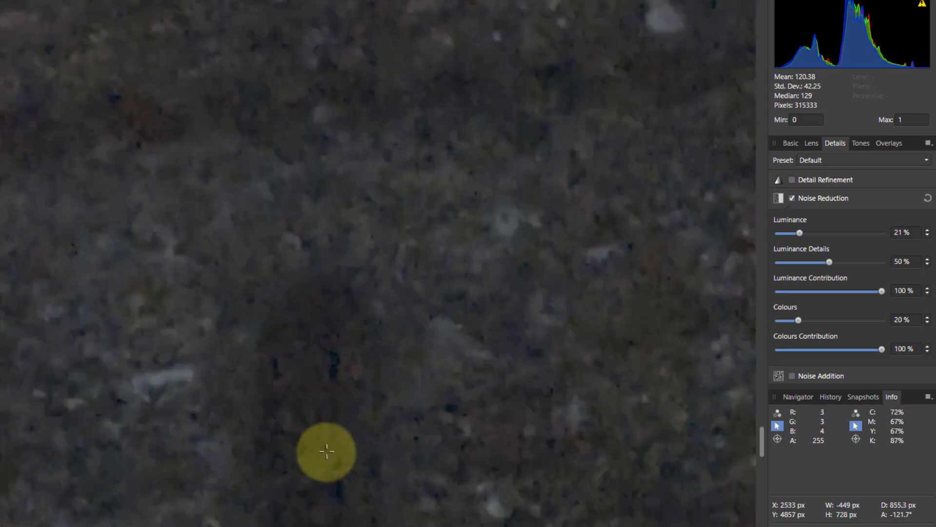
pyautogui.scroll(-5, 312, 381)
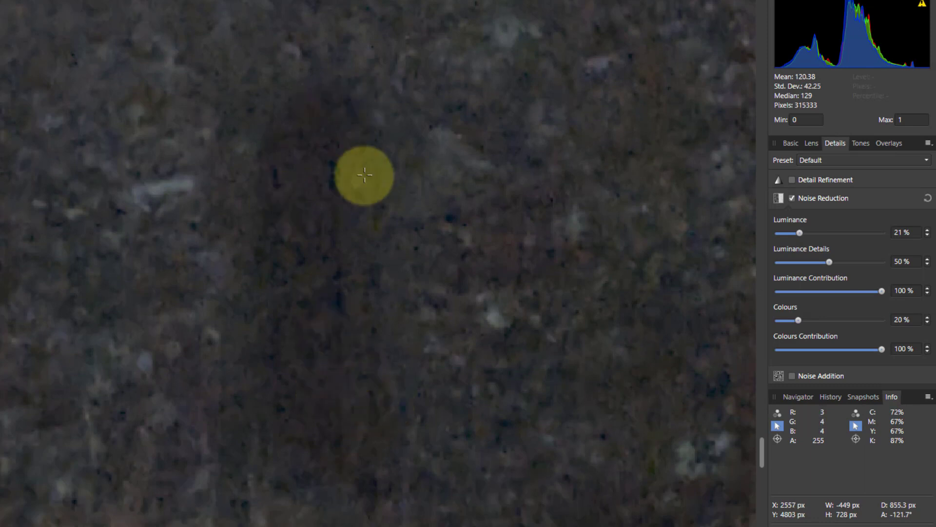
pyautogui.hotkey('ctrl', '0')
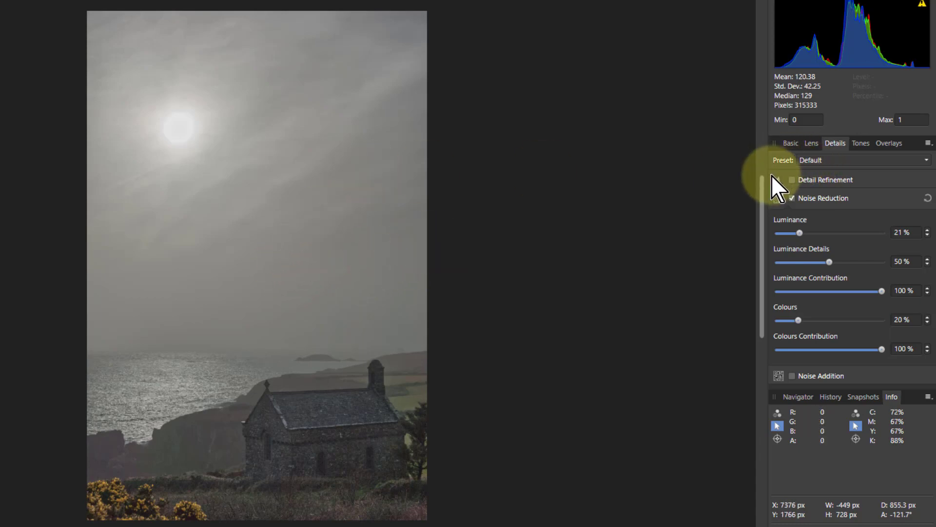
# Enable Curves in the Tones tab, raising an upper point and lowering a lower point
pyautogui.click(861, 143)
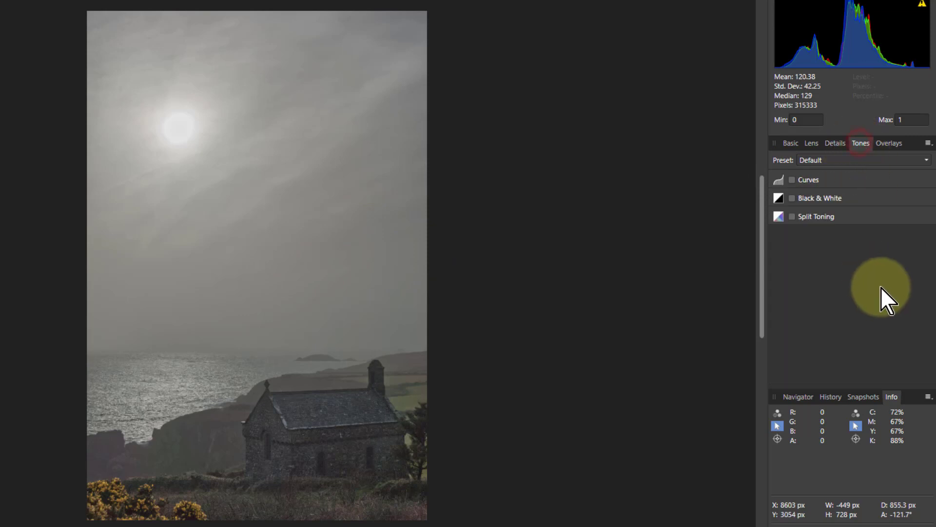
pyautogui.click(793, 180)
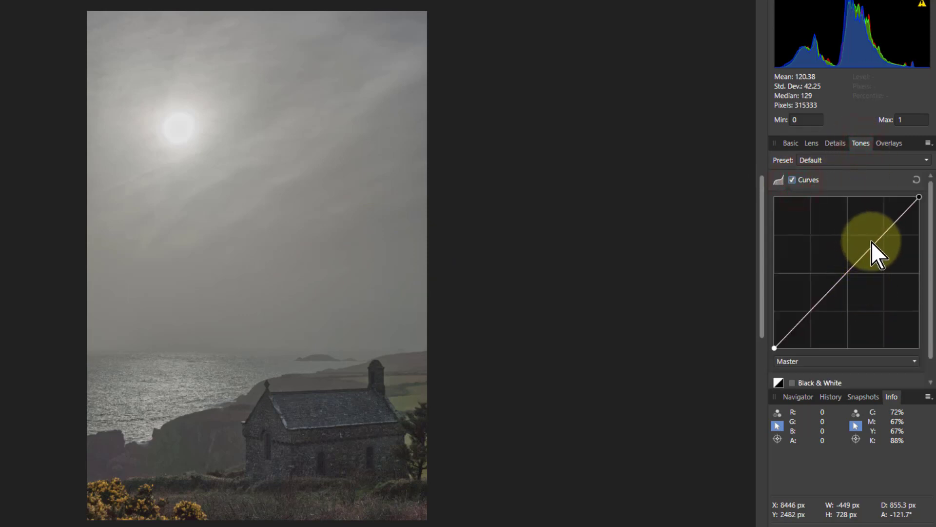
pyautogui.moveTo(875, 242); pyautogui.dragTo(870, 240)
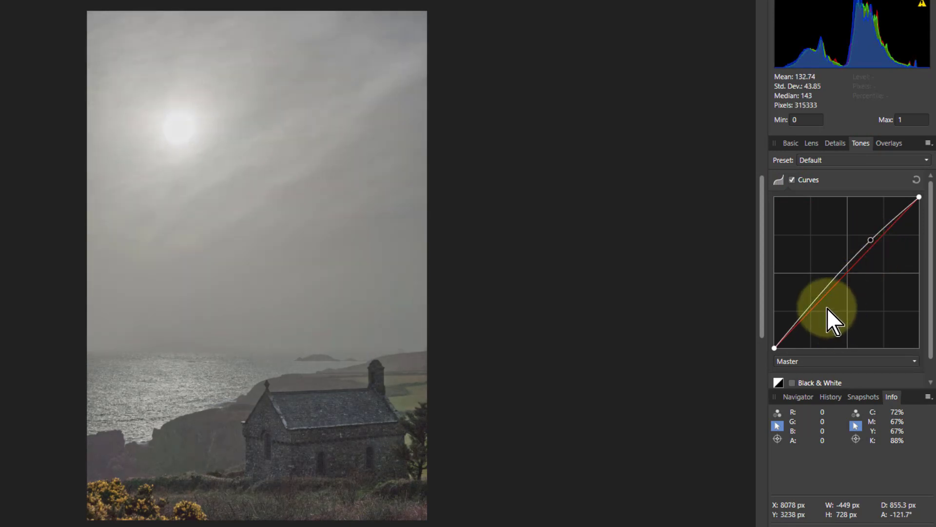
pyautogui.moveTo(820, 300); pyautogui.dragTo(823, 302)
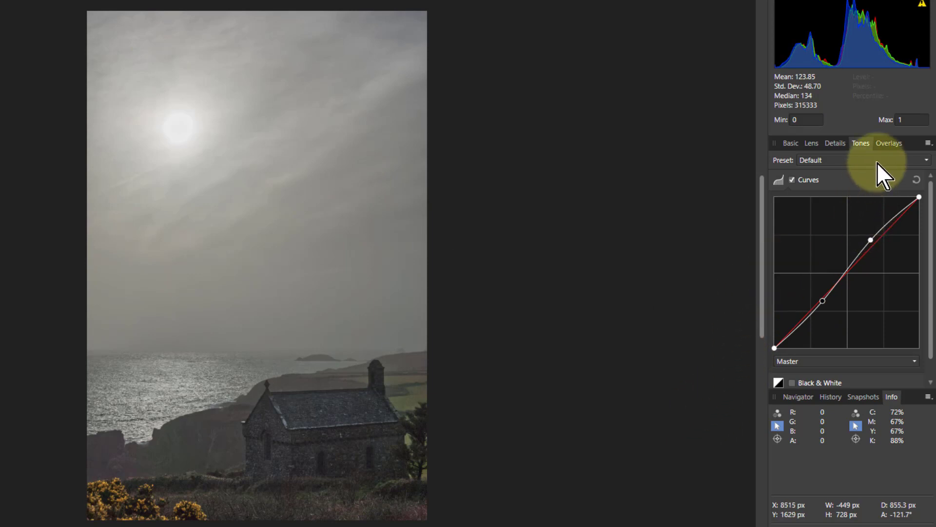
# Add a brush overlay for the chapel, with the brush at 221.9 px and its hardness setting open
pyautogui.click(890, 143)
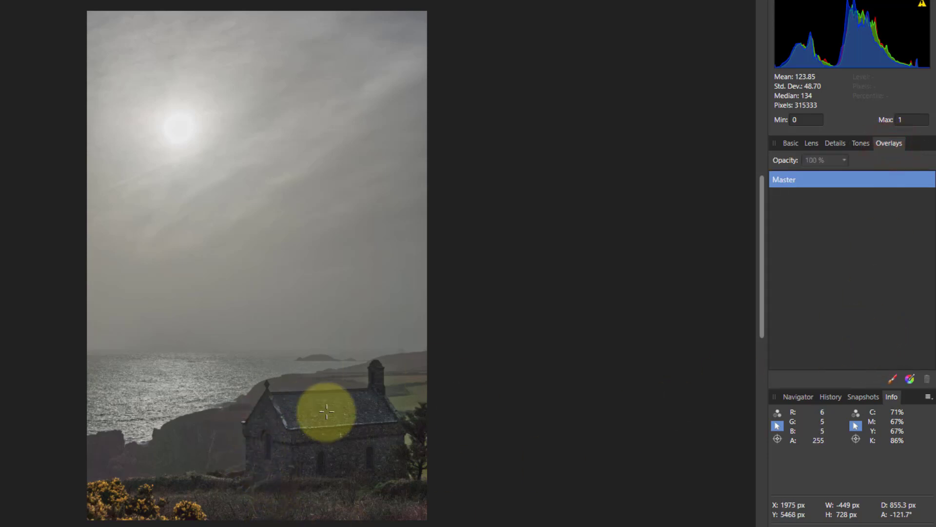
pyautogui.scroll(1, 381, 443)
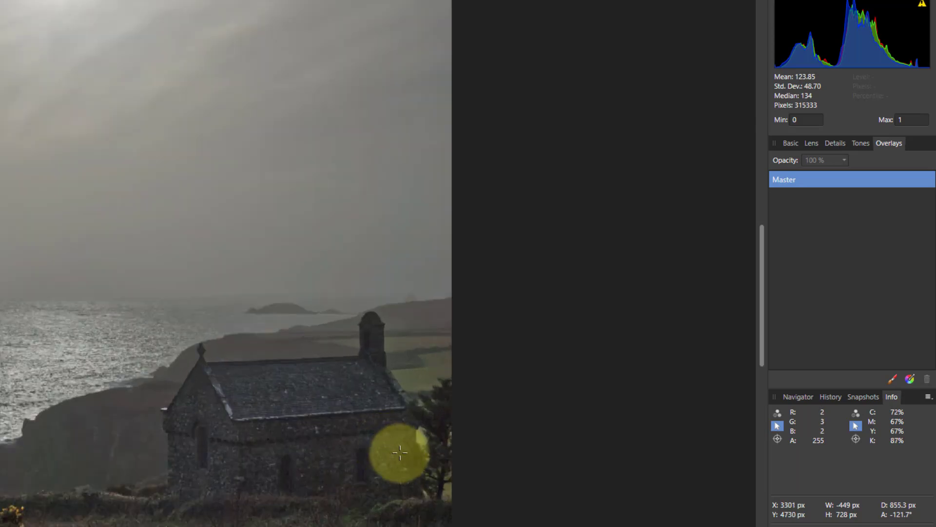
pyautogui.scroll(4, 400, 453)
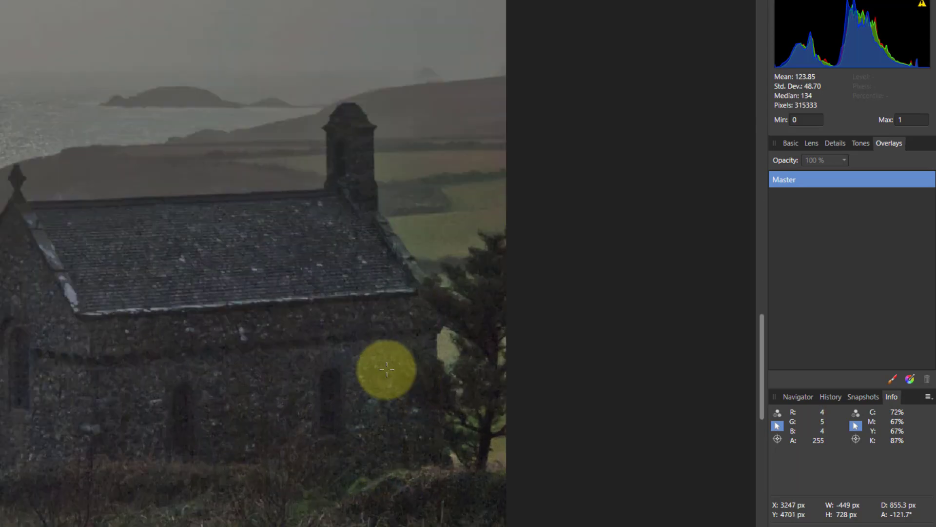
pyautogui.scroll(1, 366, 335)
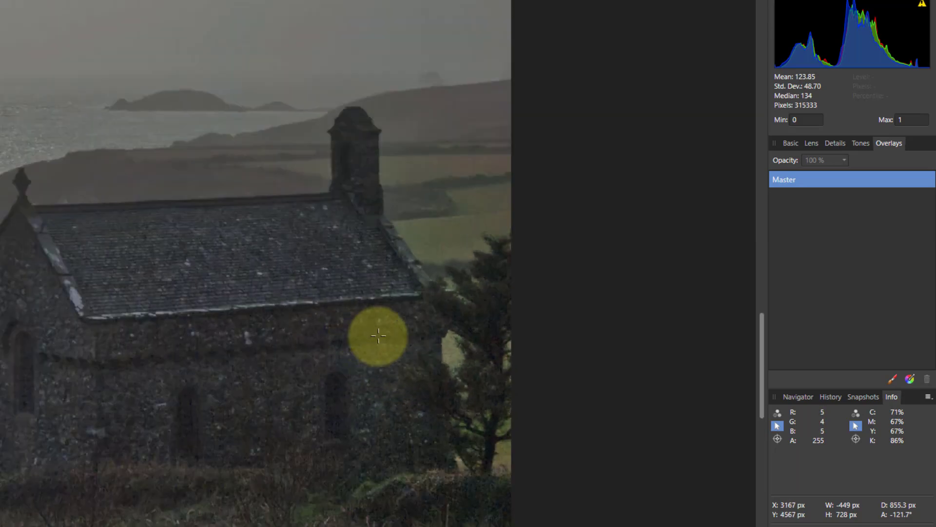
pyautogui.click(894, 380)
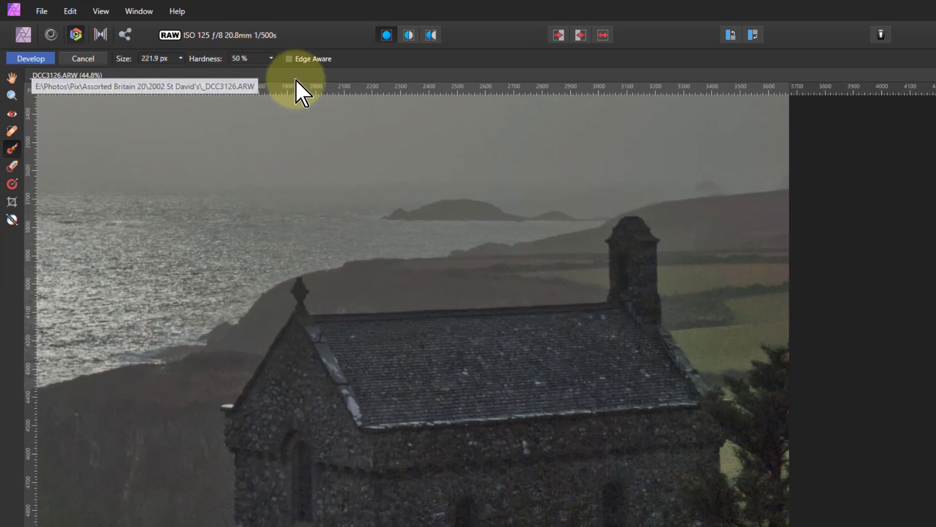
pyautogui.click(271, 60)
# Paint the chapel into the mask at about 81% hardness, then erase spill with a 71 px eraser
pyautogui.moveTo(273, 72); pyautogui.dragTo(307, 74)
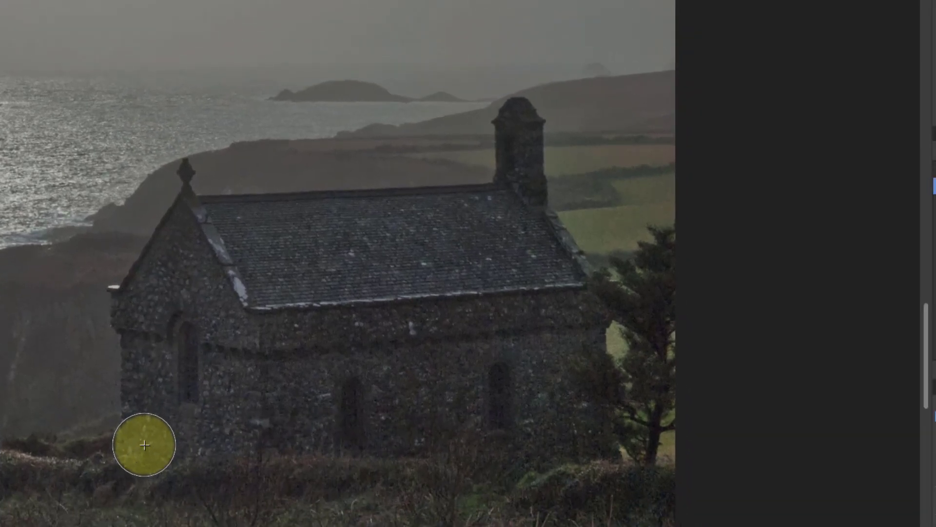
pyautogui.click(259, 526)
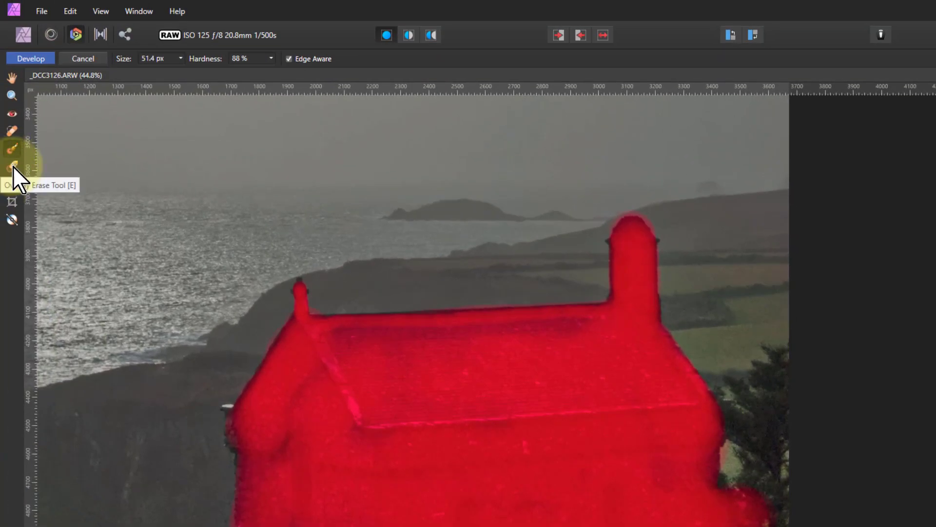
pyautogui.click(12, 166)
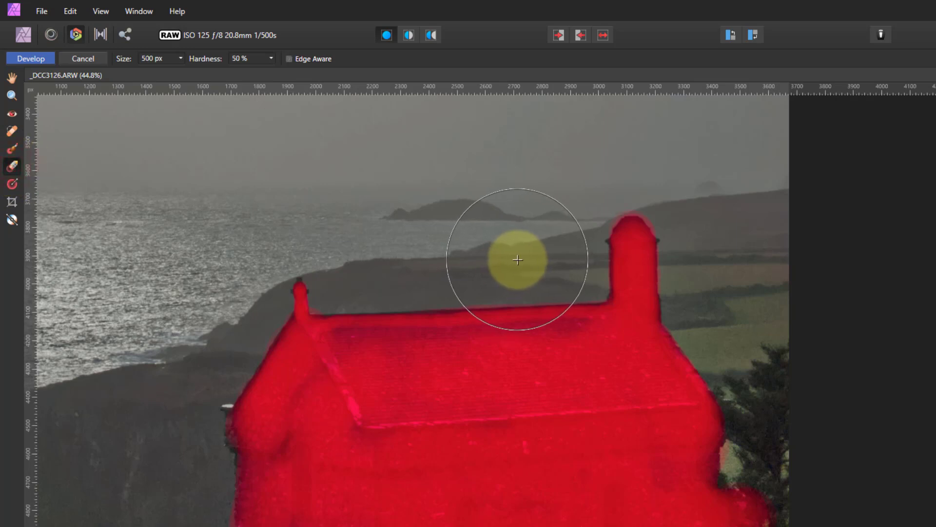
pyautogui.press('[')
pyautogui.press('[')
pyautogui.press('[')
pyautogui.press('[')
pyautogui.press('[')
pyautogui.press('[')
pyautogui.press('[')
pyautogui.press('[')
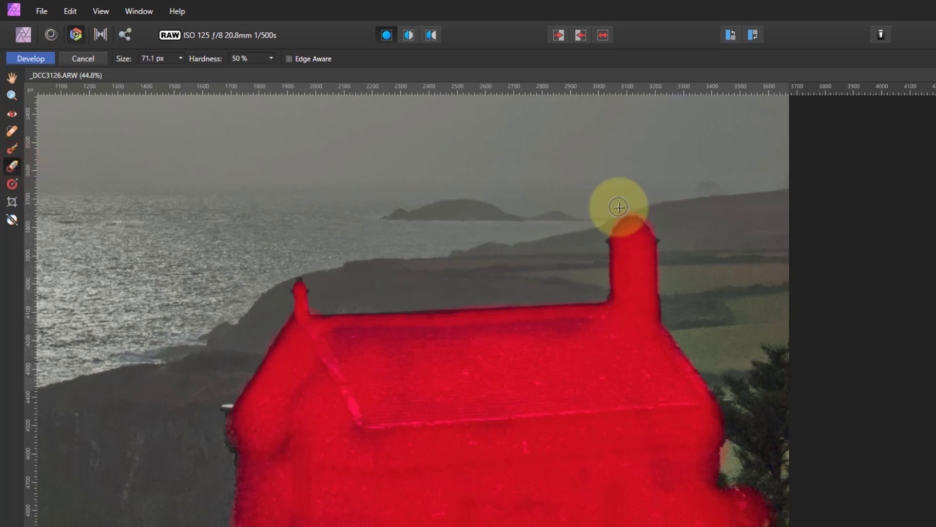
pyautogui.moveTo(612, 214)
pyautogui.mouseDown()
pyautogui.moveTo(603, 231)
pyautogui.moveTo(613, 209)
pyautogui.moveTo(634, 208)
pyautogui.mouseUp()
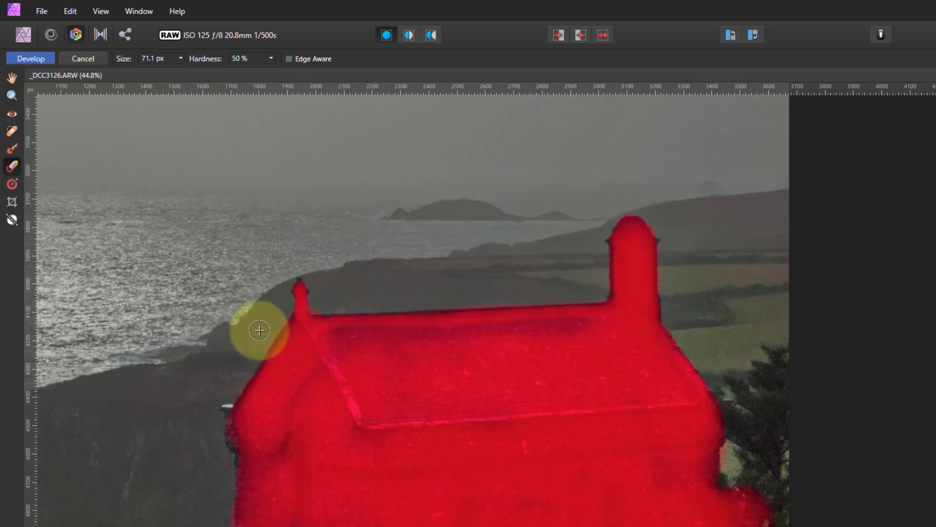
pyautogui.moveTo(296, 289)
pyautogui.mouseDown()
pyautogui.moveTo(307, 278)
pyautogui.moveTo(322, 296)
pyautogui.mouseUp()
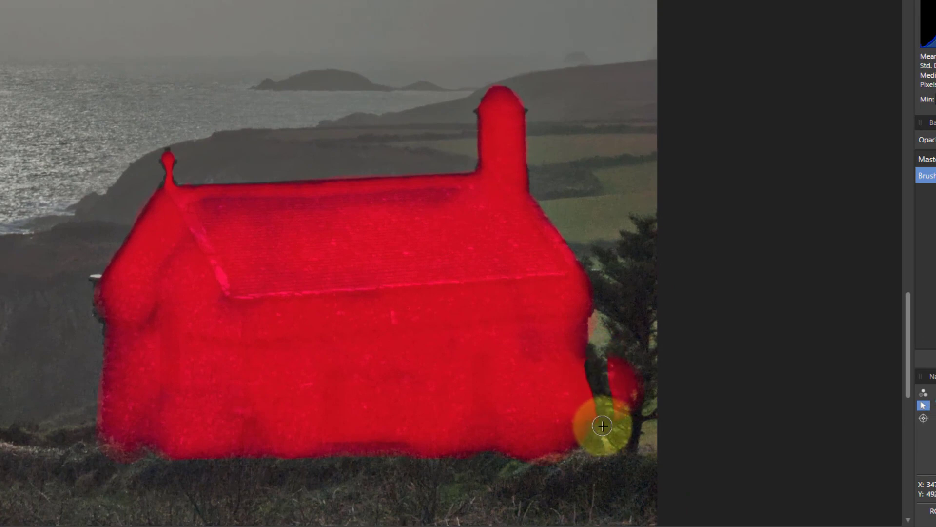
pyautogui.moveTo(598, 429)
pyautogui.mouseDown()
pyautogui.moveTo(610, 365)
pyautogui.moveTo(636, 374)
pyautogui.moveTo(603, 340)
pyautogui.moveTo(602, 426)
pyautogui.moveTo(599, 386)
pyautogui.moveTo(617, 405)
pyautogui.moveTo(606, 413)
pyautogui.moveTo(590, 393)
pyautogui.moveTo(593, 433)
pyautogui.moveTo(594, 332)
pyautogui.moveTo(595, 445)
pyautogui.mouseUp()
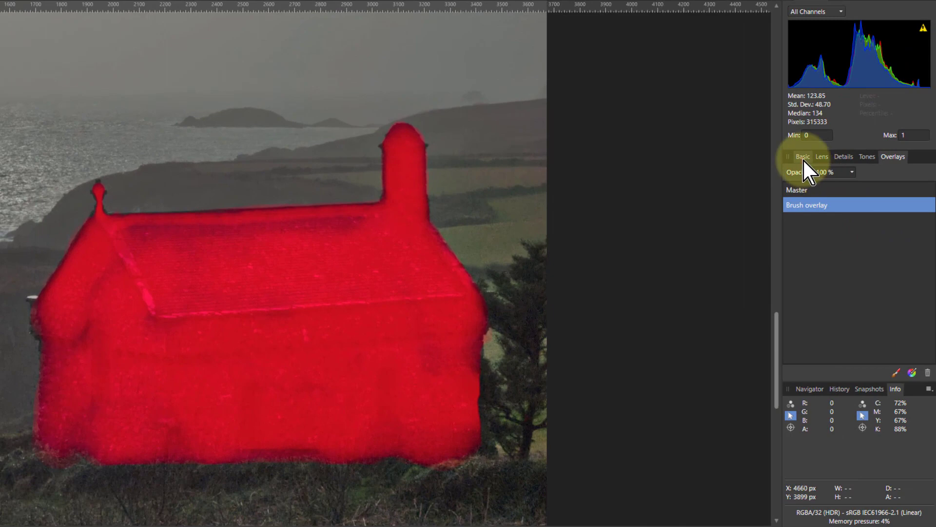
# Set the chapel overlay's Brightness to 19% and Contrast to 9%, then fit the photo to view
pyautogui.click(802, 157)
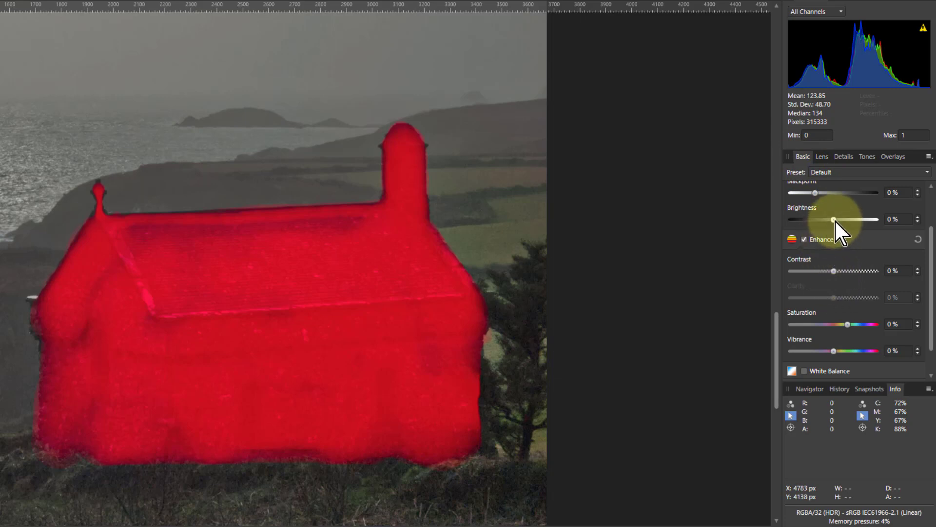
pyautogui.moveTo(836, 221); pyautogui.dragTo(867, 219)
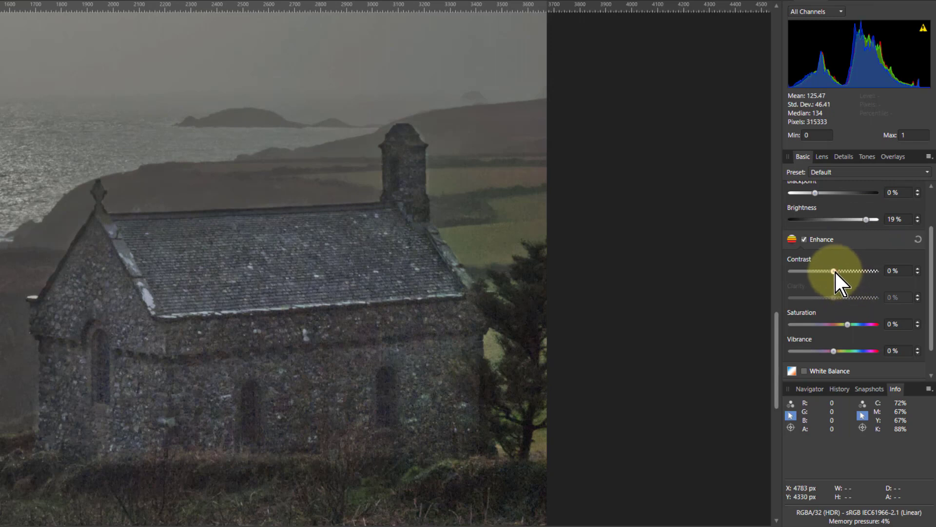
pyautogui.moveTo(835, 272); pyautogui.dragTo(842, 271)
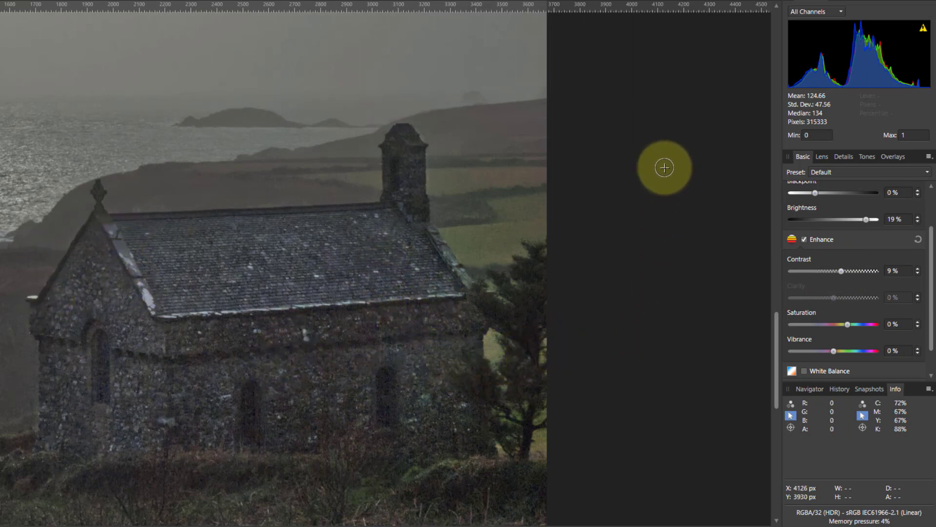
pyautogui.hotkey('ctrl', '0')
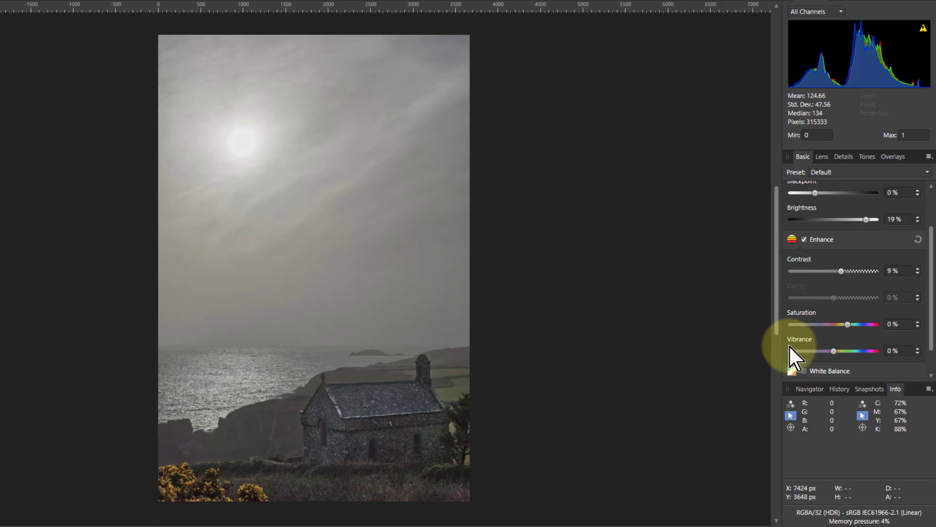
# Add a Radial gradient overlay dragged from the sun's centre toward the lower right
pyautogui.click(893, 157)
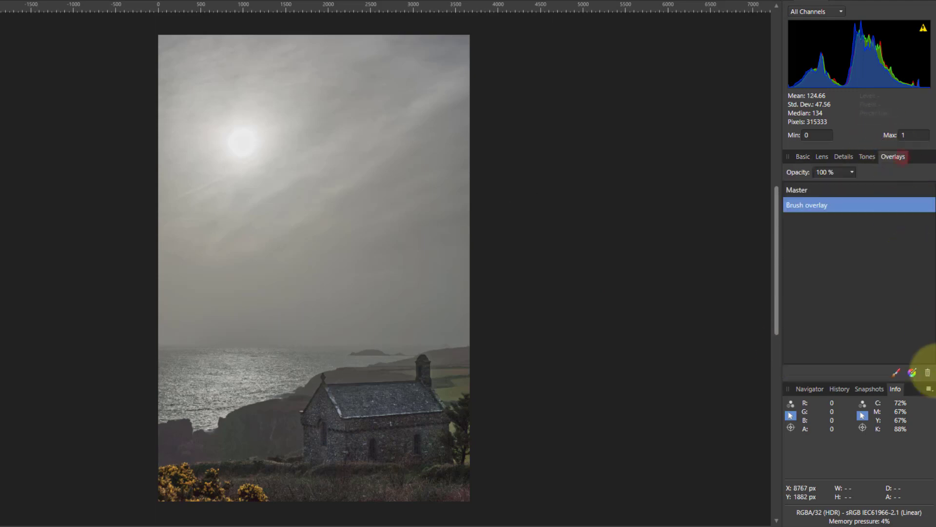
pyautogui.click(912, 373)
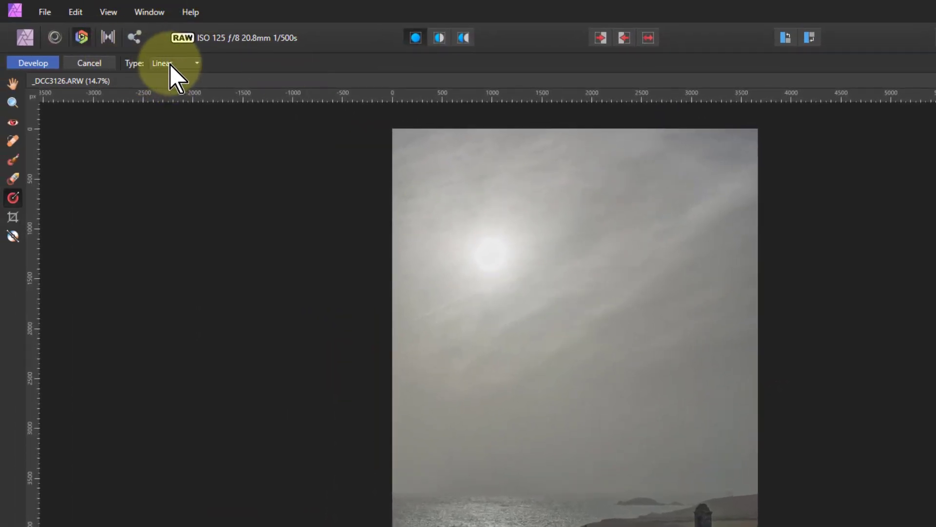
pyautogui.click(171, 64)
pyautogui.click(164, 110)
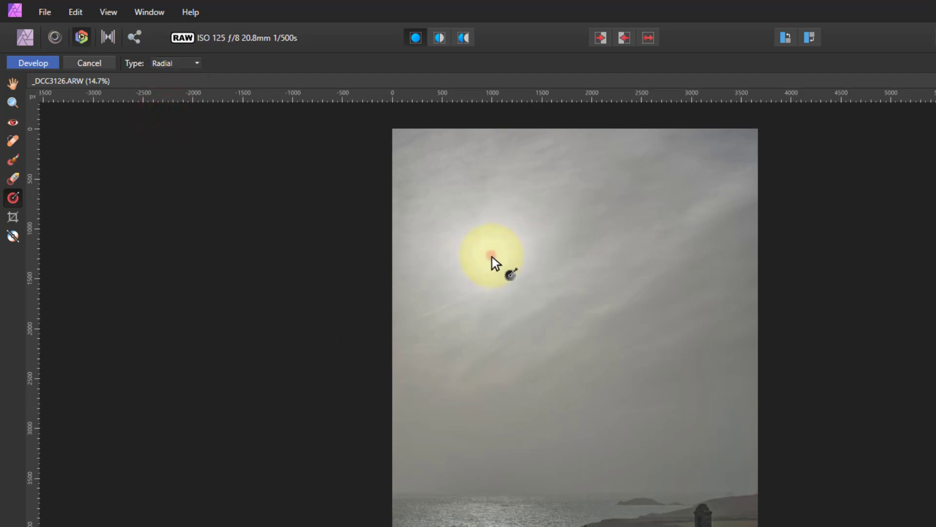
pyautogui.moveTo(492, 256); pyautogui.dragTo(639, 360)
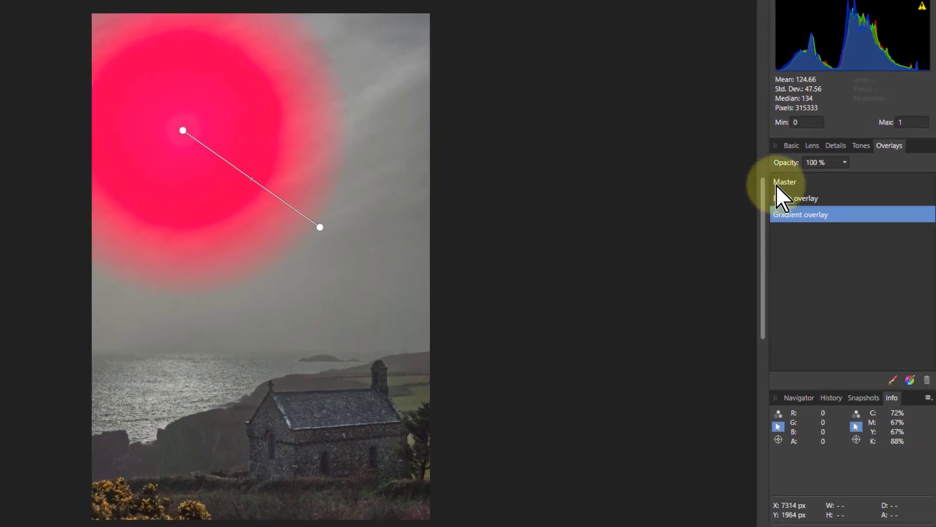
# Review the sun gradient overlay's adjustment tabs, then raise its exposure slightly in Basic
pyautogui.click(792, 145)
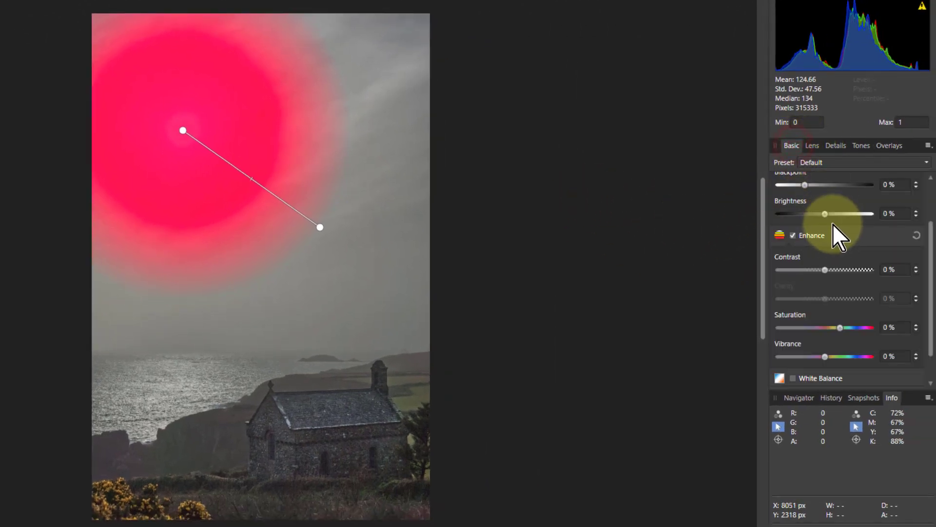
pyautogui.click(814, 146)
pyautogui.click(835, 147)
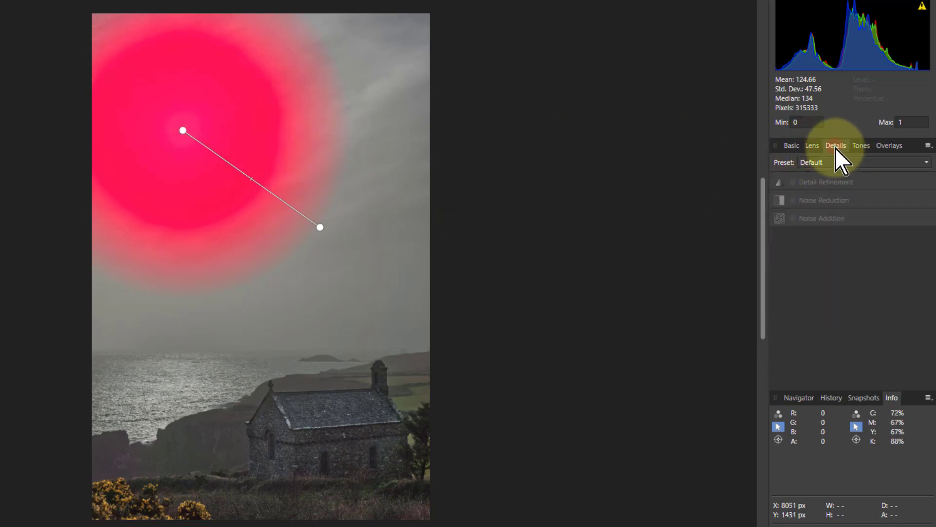
pyautogui.click(861, 146)
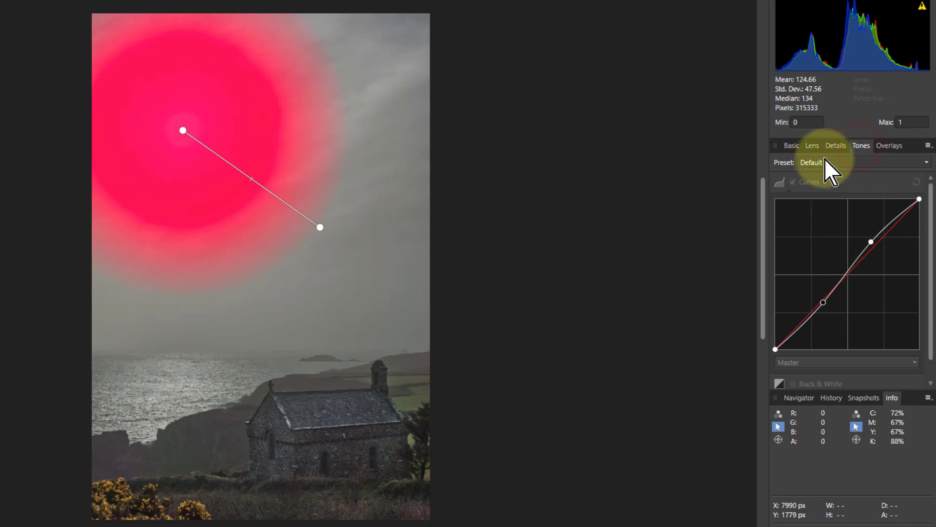
pyautogui.click(791, 146)
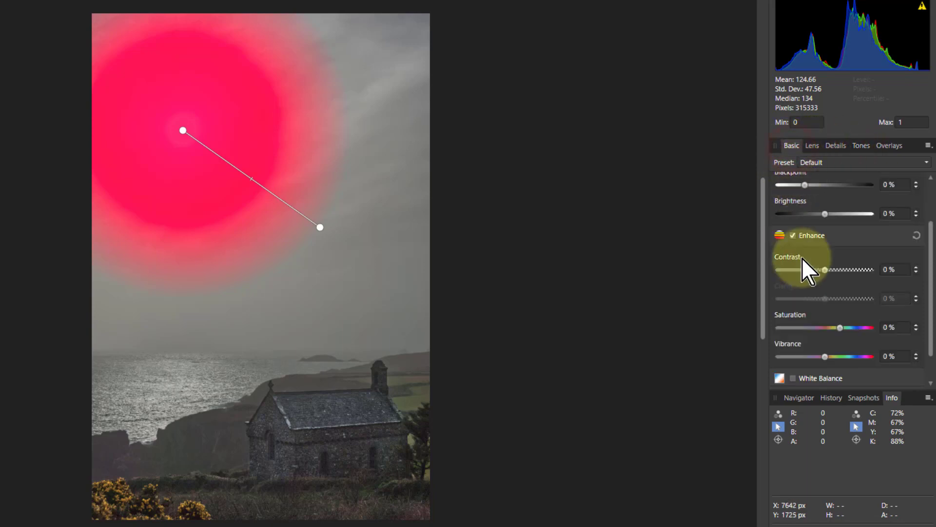
pyautogui.scroll(2, 831, 272)
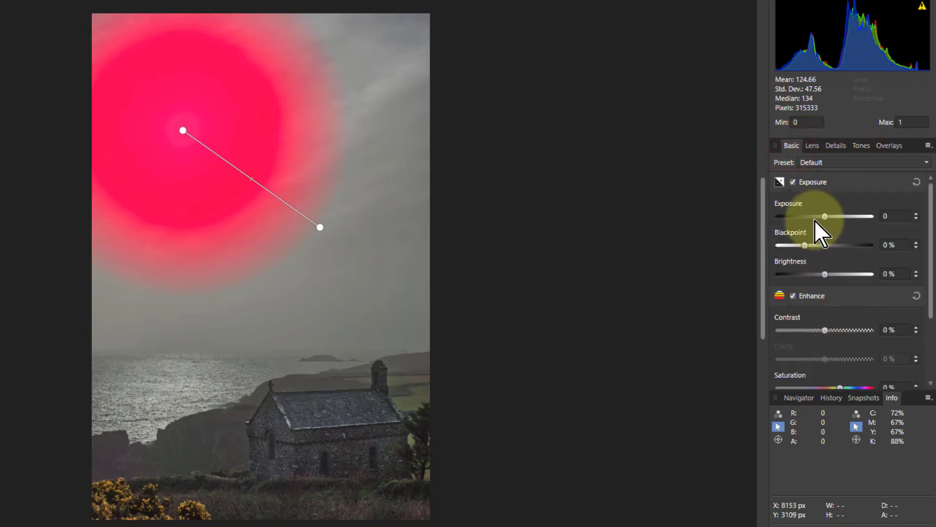
pyautogui.moveTo(825, 216); pyautogui.dragTo(827, 215)
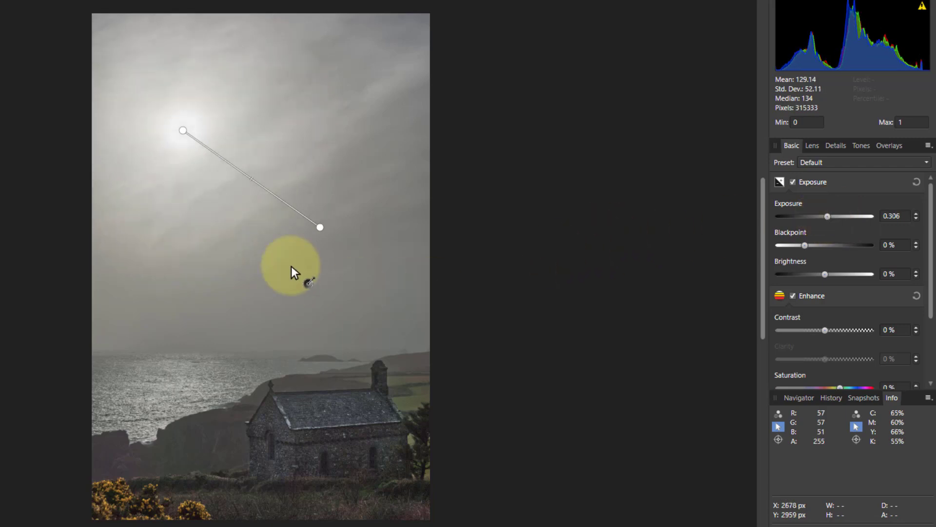
# Drag the sky gradient's end down-right toward mid-sky and set brightness to -1%
pyautogui.moveTo(321, 226); pyautogui.dragTo(297, 249)
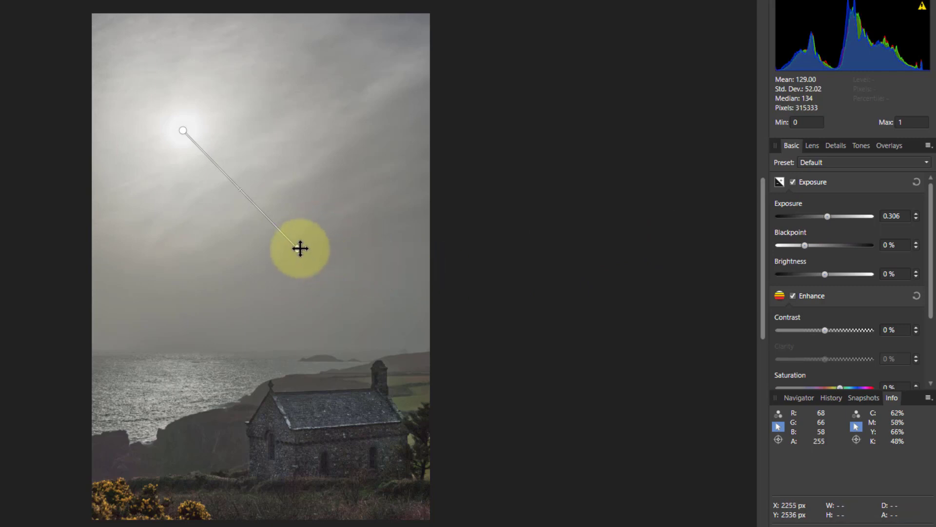
pyautogui.moveTo(300, 247)
pyautogui.mouseDown()
pyautogui.moveTo(328, 273)
pyautogui.moveTo(312, 261)
pyautogui.mouseUp()
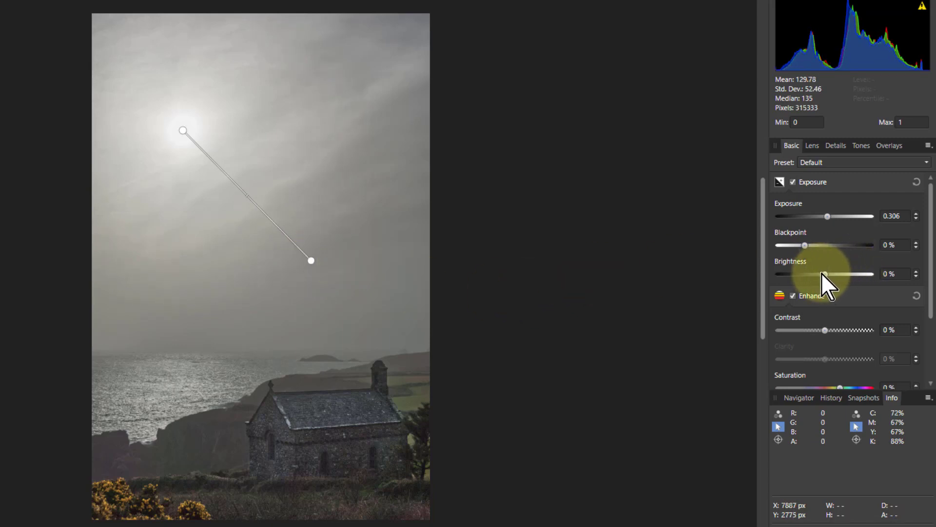
pyautogui.moveTo(824, 276); pyautogui.dragTo(823, 274)
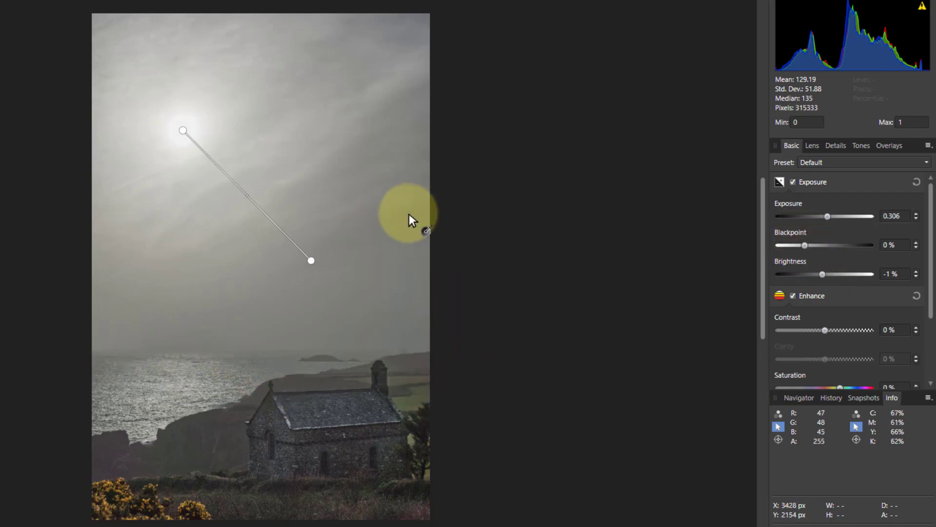
# Add a new elliptical gradient overlay over the lower-left shore
pyautogui.click(896, 146)
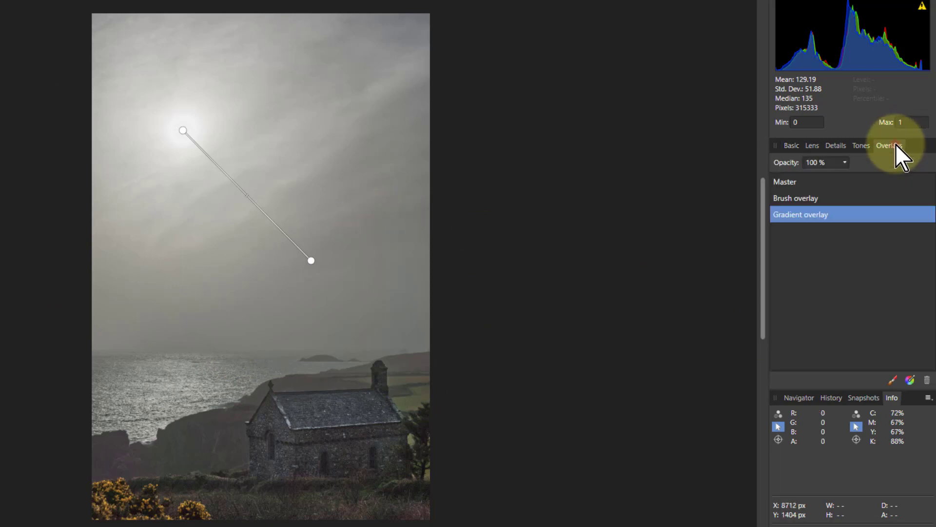
pyautogui.click(910, 379)
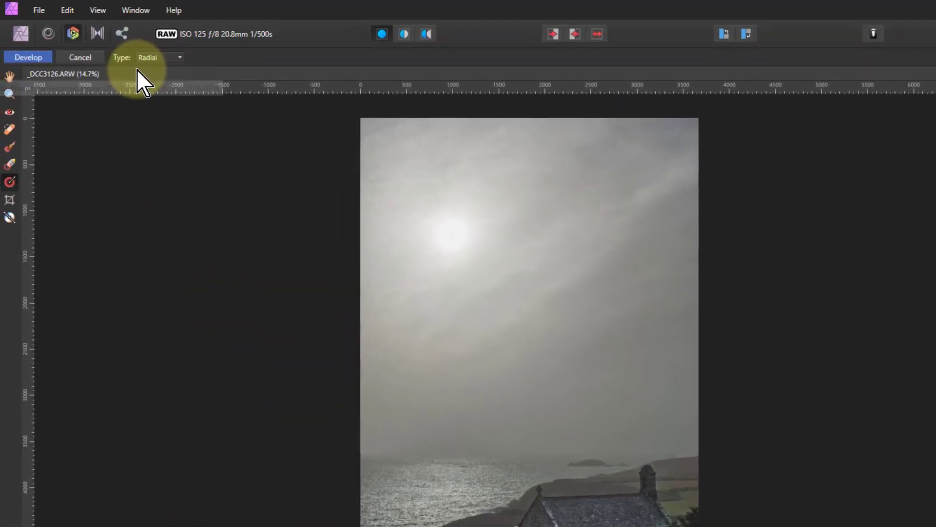
pyautogui.click(151, 59)
pyautogui.click(148, 84)
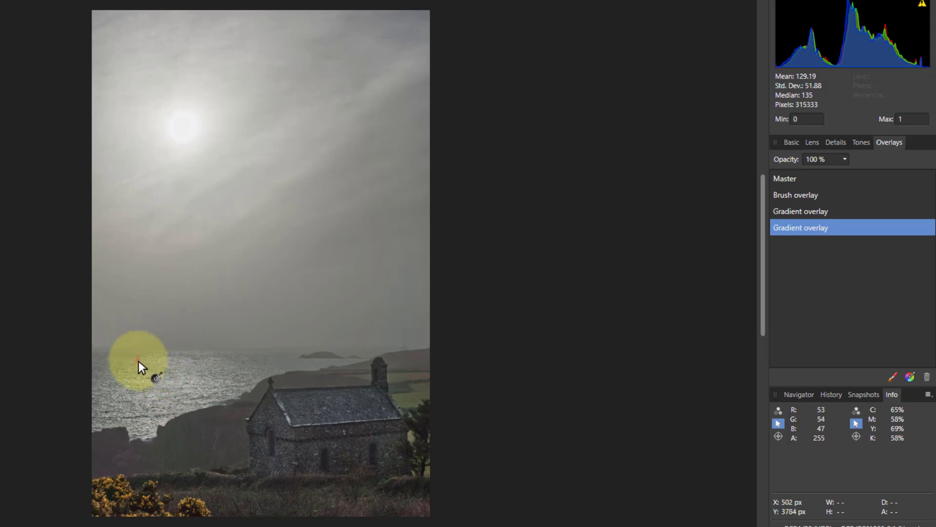
pyautogui.moveTo(137, 360); pyautogui.dragTo(207, 437)
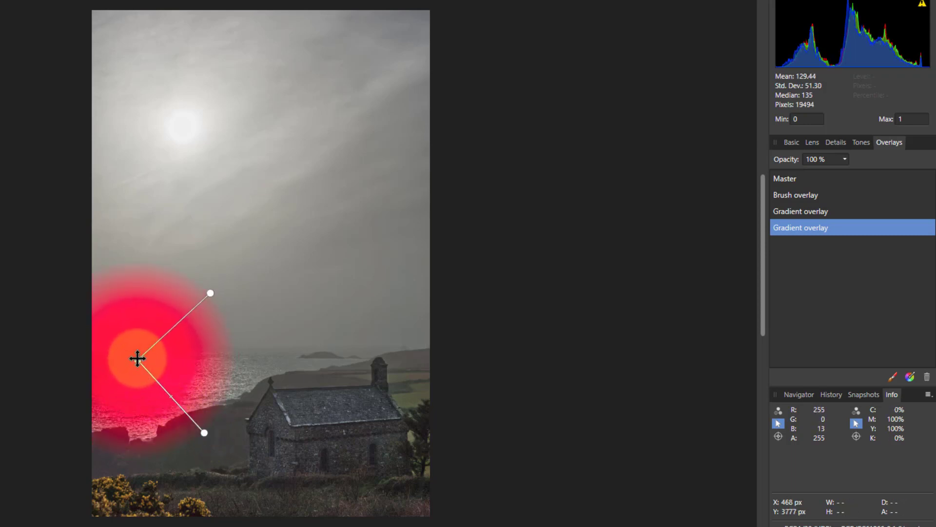
# Move, rotate and resize the ellipse to sit on the shoreline left of the chapel
pyautogui.moveTo(138, 359); pyautogui.dragTo(181, 411)
pyautogui.moveTo(246, 483); pyautogui.dragTo(253, 406)
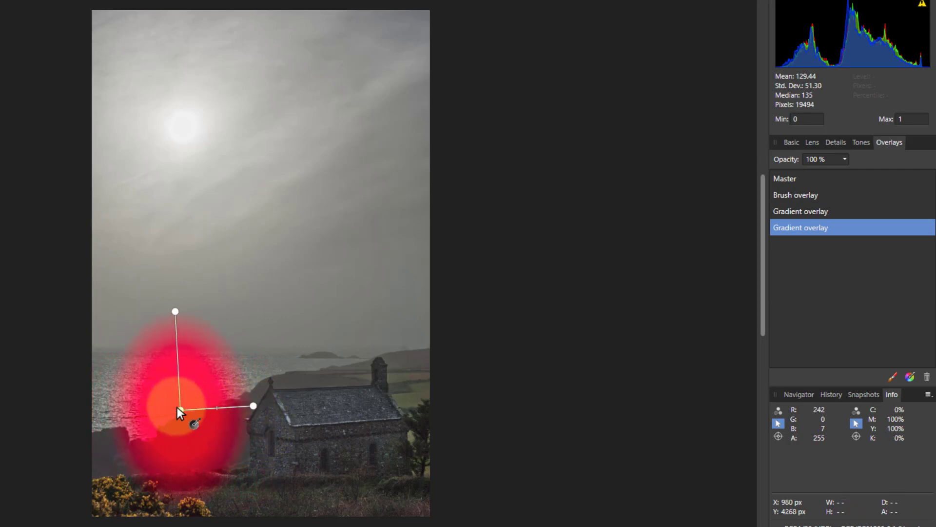
pyautogui.moveTo(183, 411); pyautogui.dragTo(189, 424)
pyautogui.moveTo(264, 421); pyautogui.dragTo(268, 420)
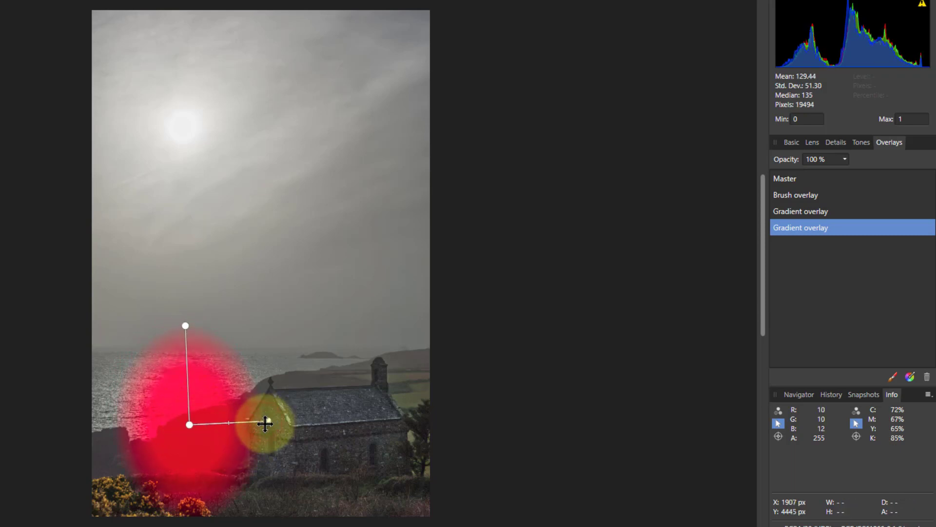
pyautogui.moveTo(185, 322); pyautogui.dragTo(191, 348)
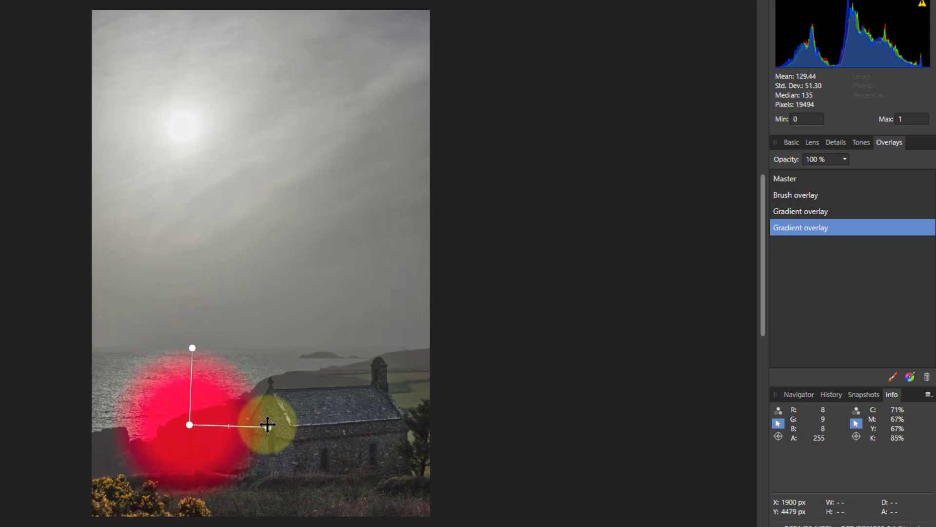
pyautogui.moveTo(267, 427); pyautogui.dragTo(247, 423)
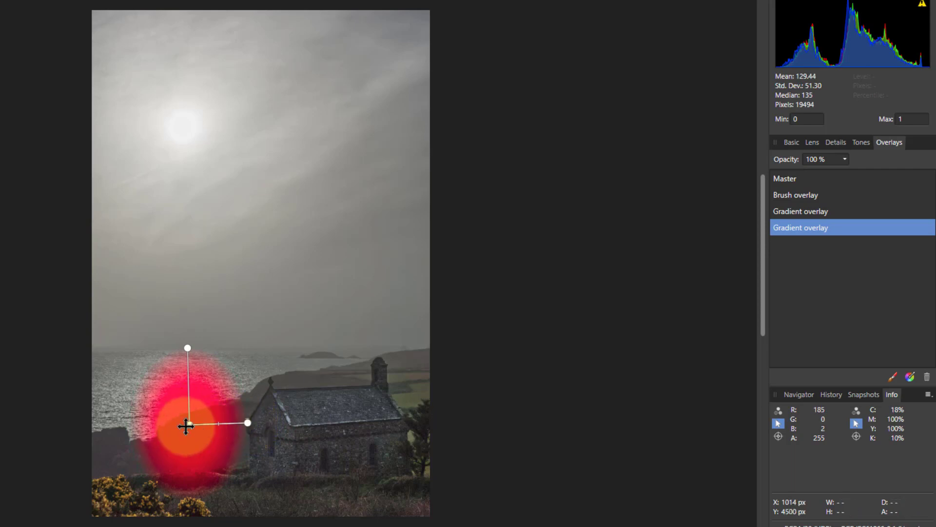
pyautogui.moveTo(190, 424); pyautogui.dragTo(189, 416)
pyautogui.moveTo(195, 472); pyautogui.dragTo(189, 470)
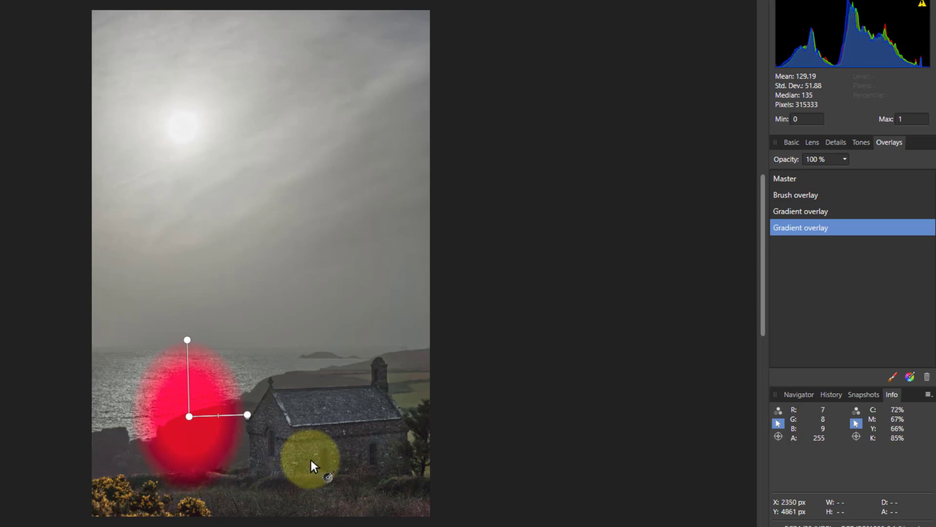
# Reset the shoreline ellipse's exposure to 0 and raise its brightness to 9%
pyautogui.click(791, 142)
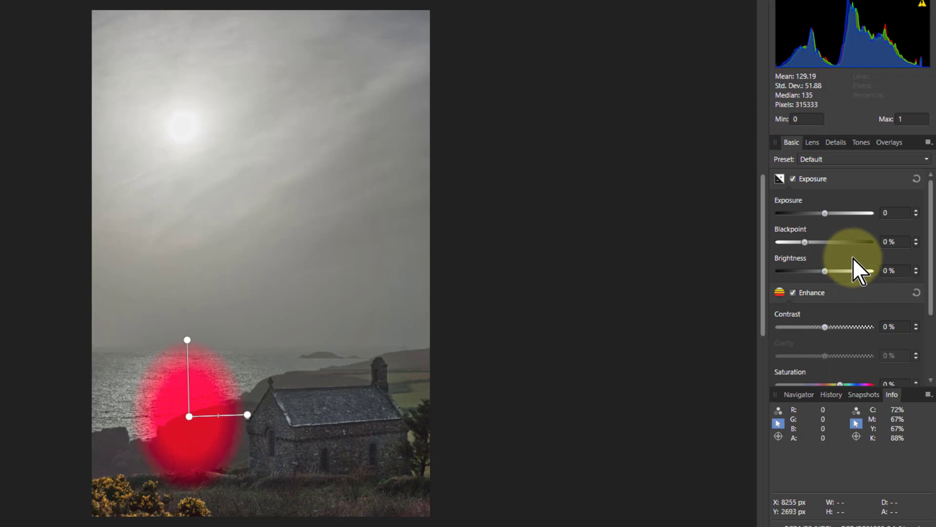
pyautogui.moveTo(825, 213); pyautogui.dragTo(829, 215)
pyautogui.doubleClick(828, 213)
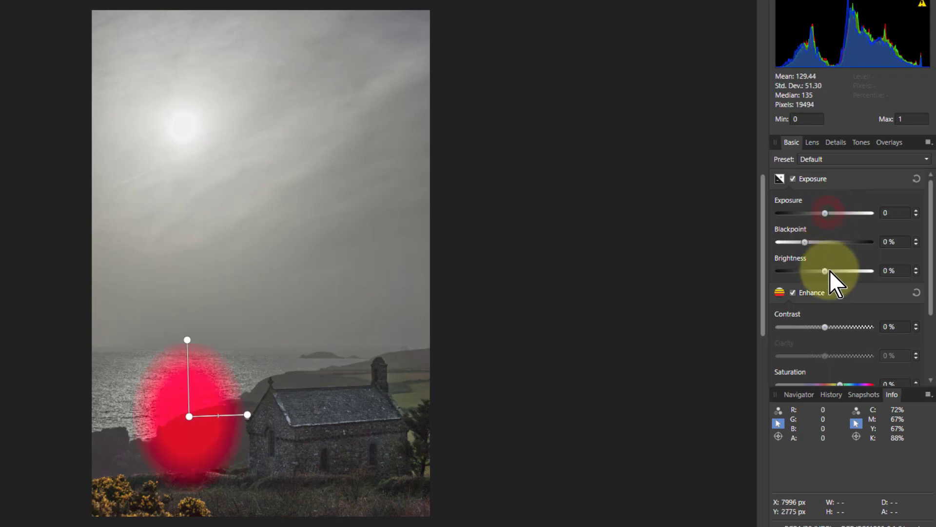
pyautogui.moveTo(827, 274); pyautogui.dragTo(841, 273)
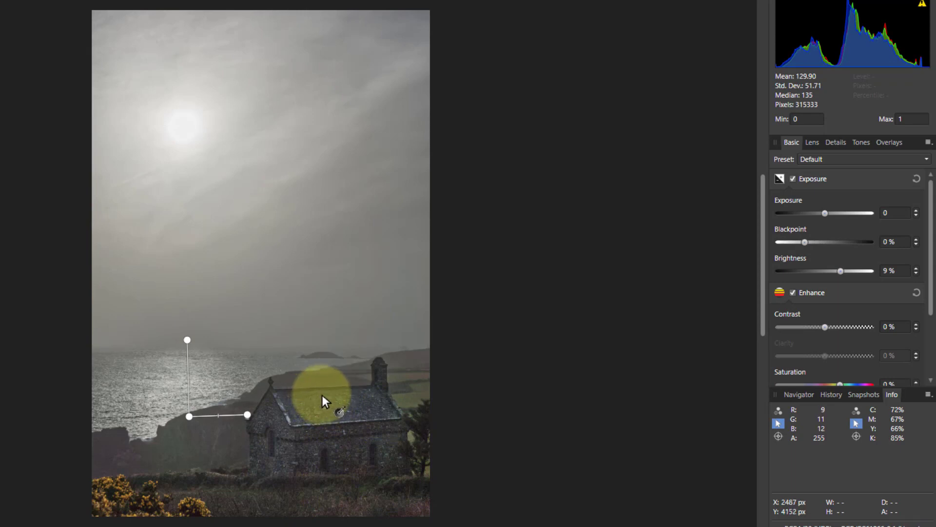
# Add a radial gradient overlay spreading from the bottom-right corner toward the chapel
pyautogui.click(899, 143)
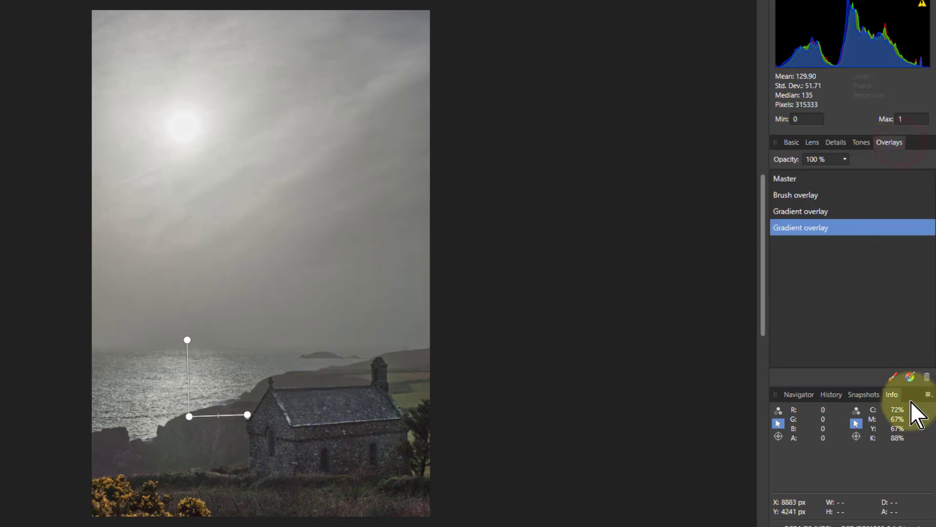
pyautogui.click(910, 376)
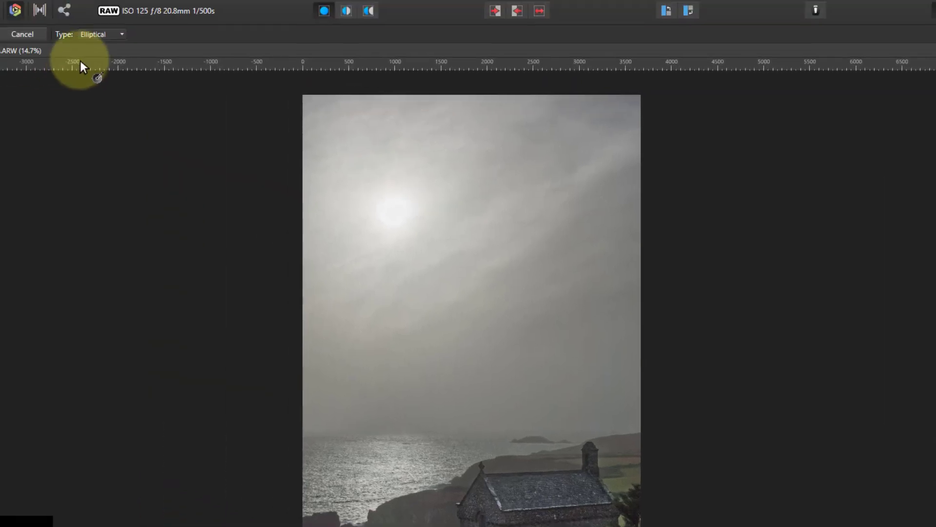
pyautogui.click(161, 59)
pyautogui.click(157, 101)
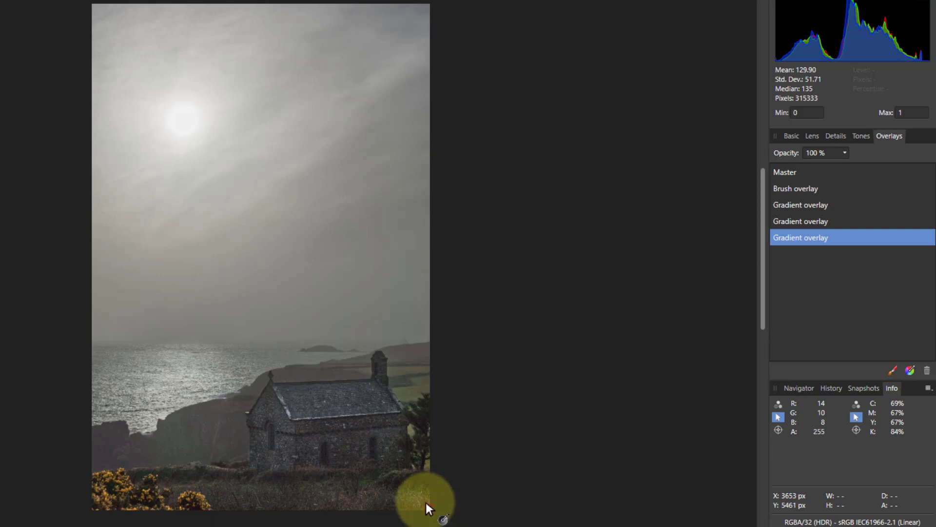
pyautogui.moveTo(428, 508); pyautogui.dragTo(360, 355)
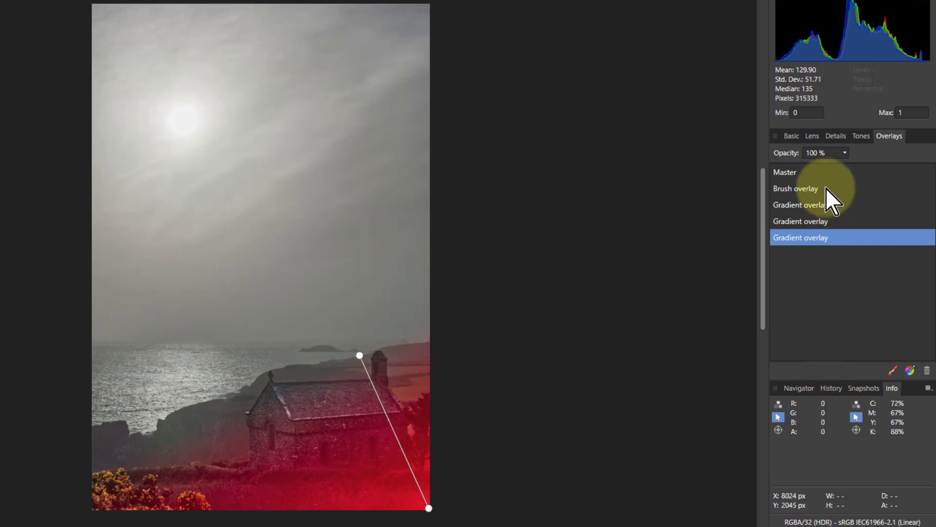
# Darken the bottom-right gradient overlay to -1.463 exposure
pyautogui.click(792, 137)
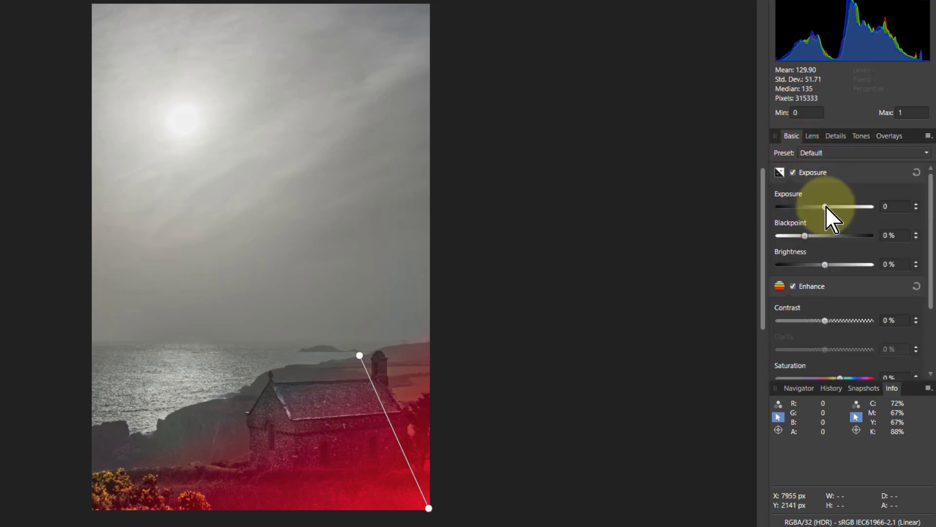
pyautogui.moveTo(826, 207); pyautogui.dragTo(812, 209)
pyautogui.moveTo(812, 210); pyautogui.dragTo(812, 210)
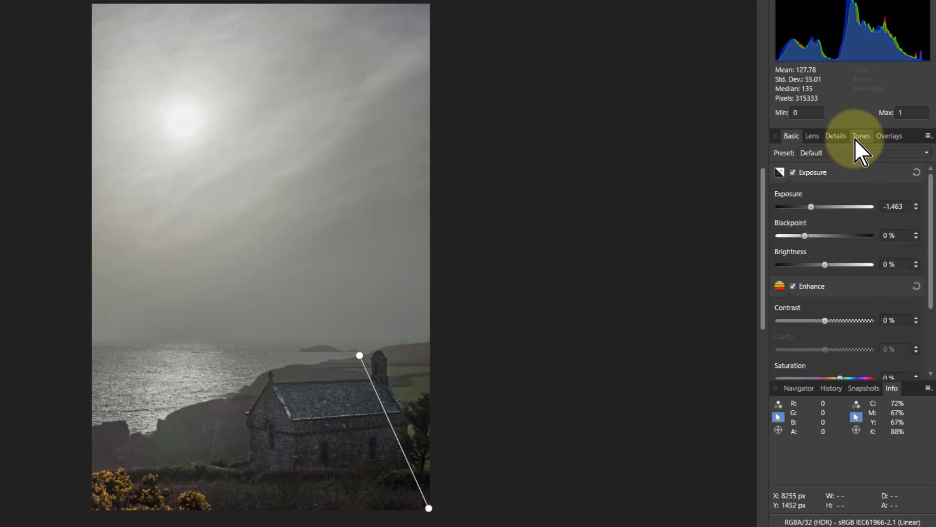
# Select the brush overlay and lift its exposure slightly
pyautogui.click(885, 136)
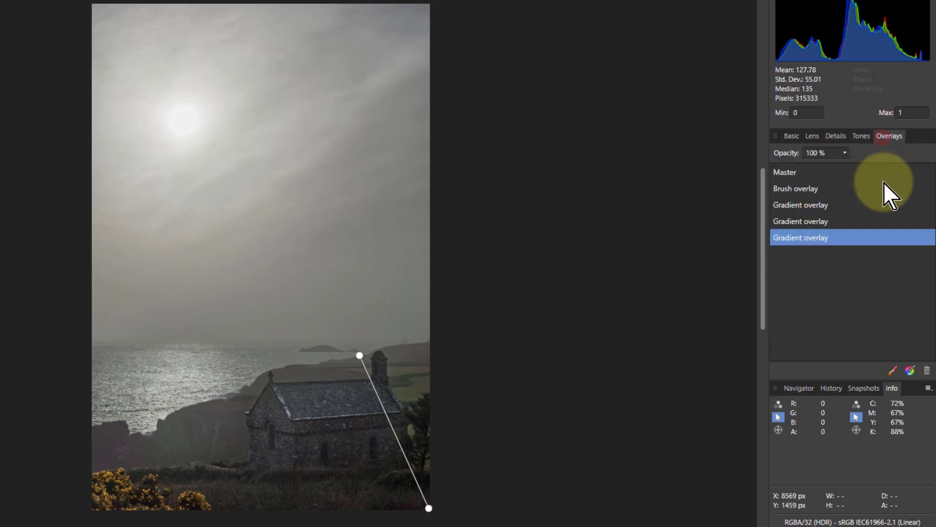
pyautogui.click(791, 189)
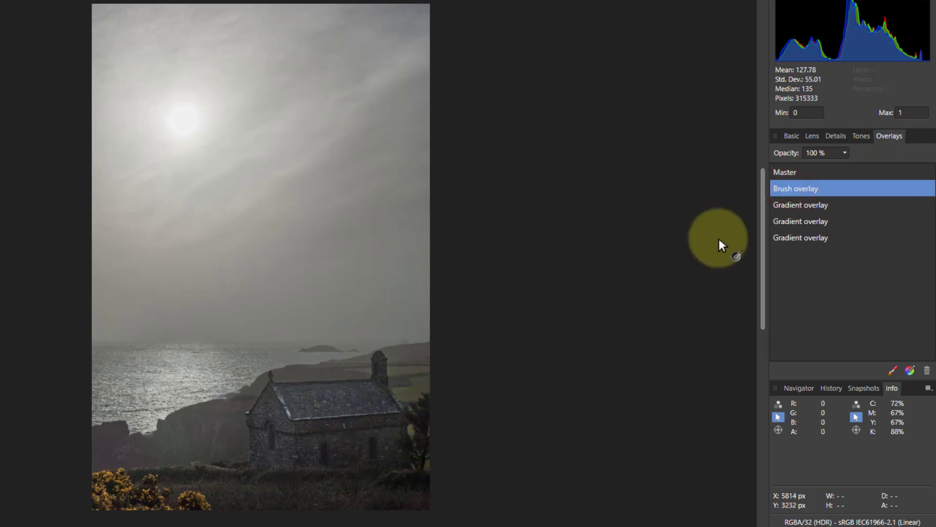
pyautogui.click(793, 138)
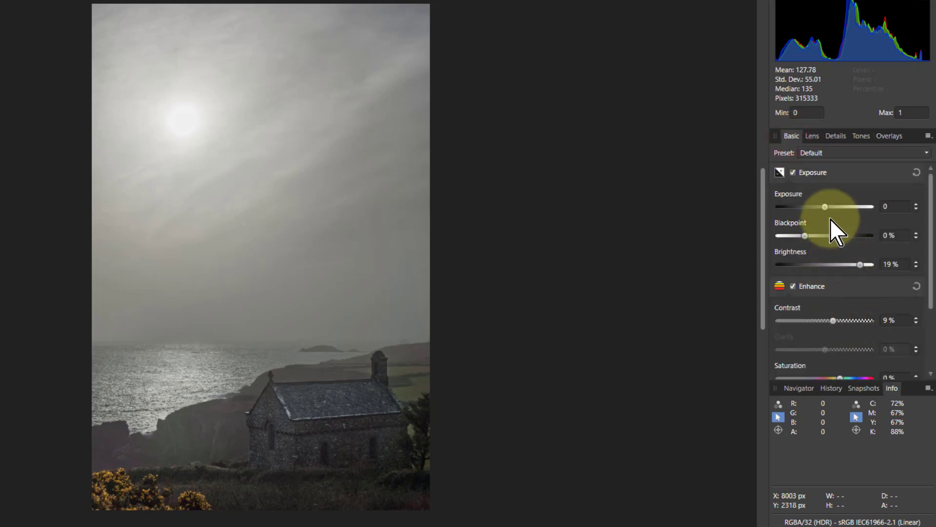
pyautogui.moveTo(826, 207); pyautogui.dragTo(827, 207)
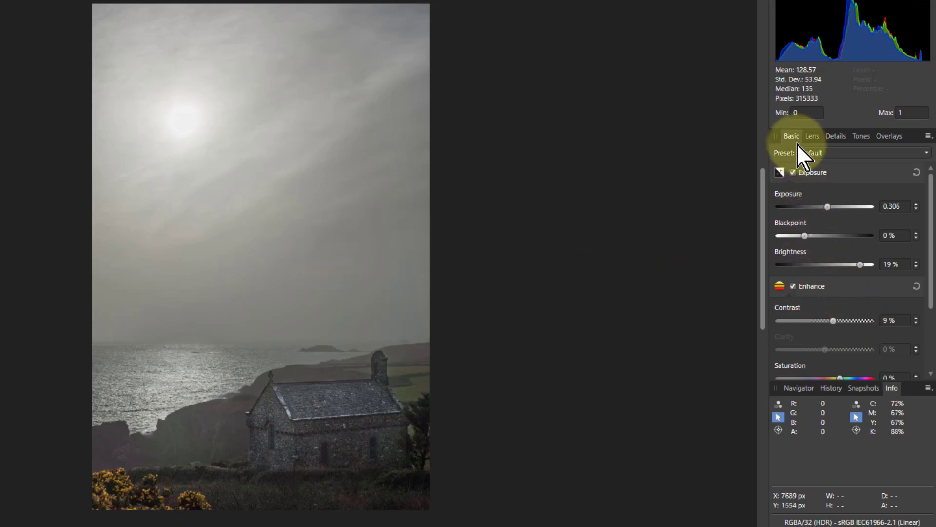
# Enable White Balance on the brush overlay and try adjusting its temperature
pyautogui.scroll(-3, 838, 277)
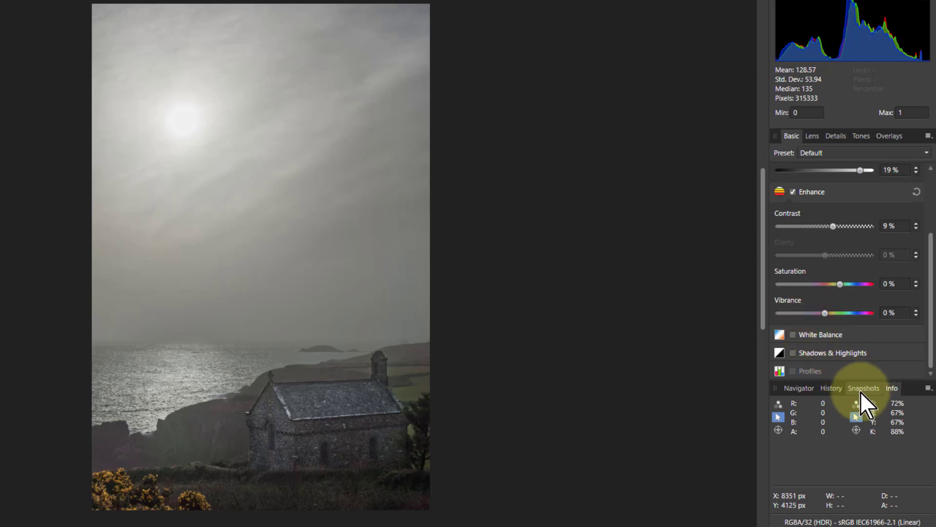
pyautogui.click(793, 334)
pyautogui.scroll(-2, 839, 326)
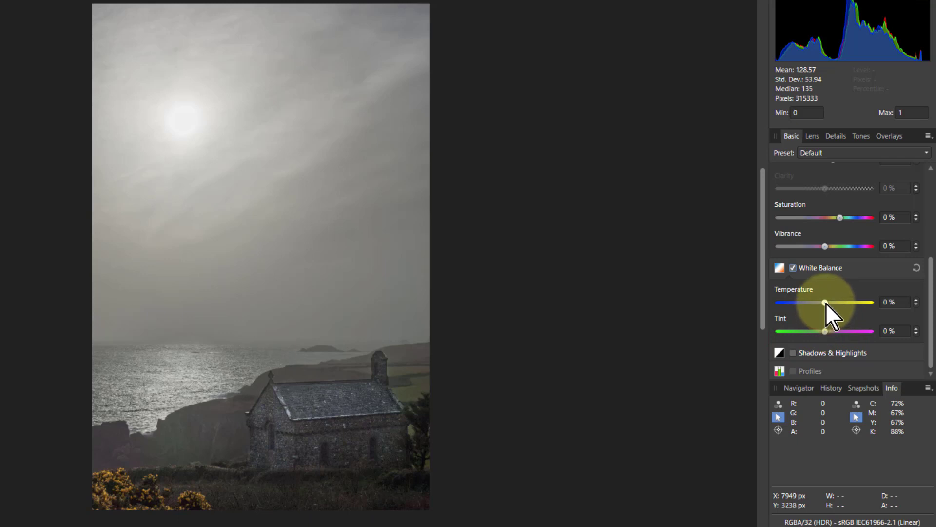
pyautogui.moveTo(826, 303)
pyautogui.mouseDown()
pyautogui.moveTo(771, 311)
pyautogui.moveTo(830, 303)
pyautogui.mouseUp()
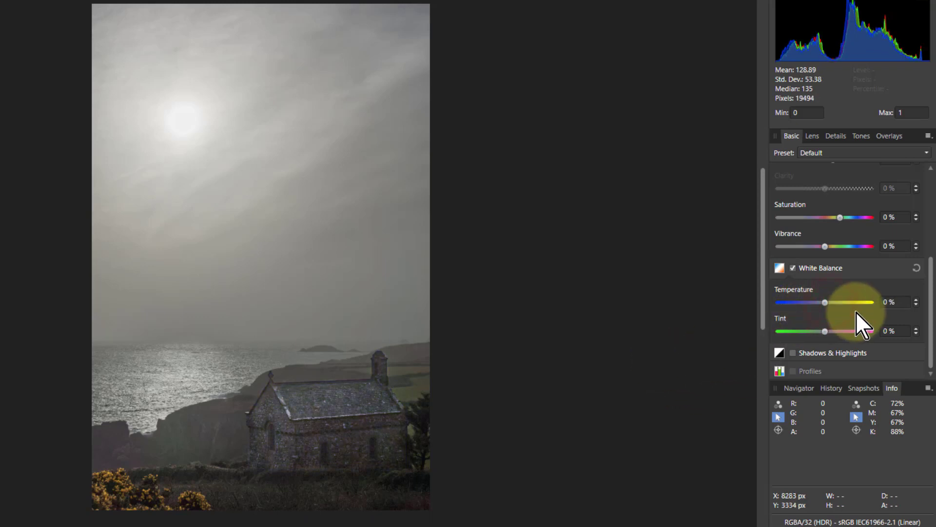
# Select the sun gradient overlay, enable White Balance and set Temperature to 5%
pyautogui.click(888, 136)
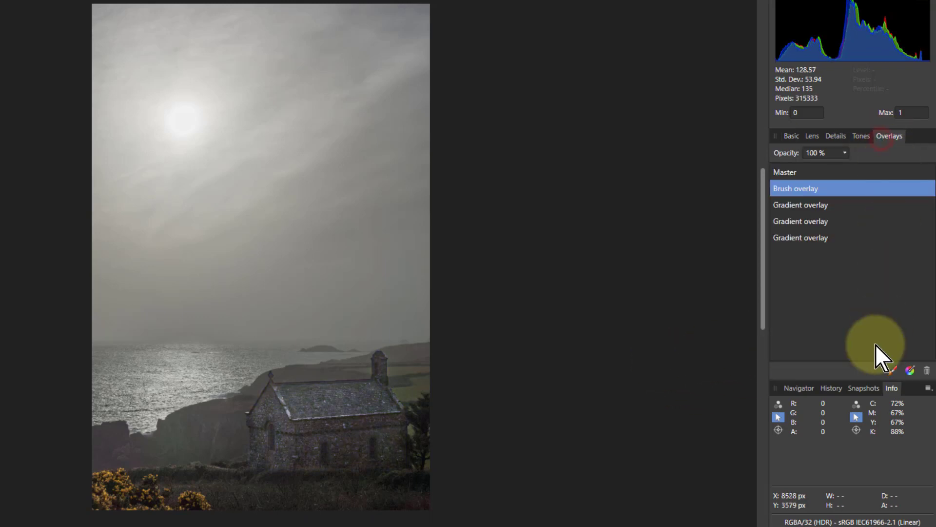
pyautogui.click(794, 223)
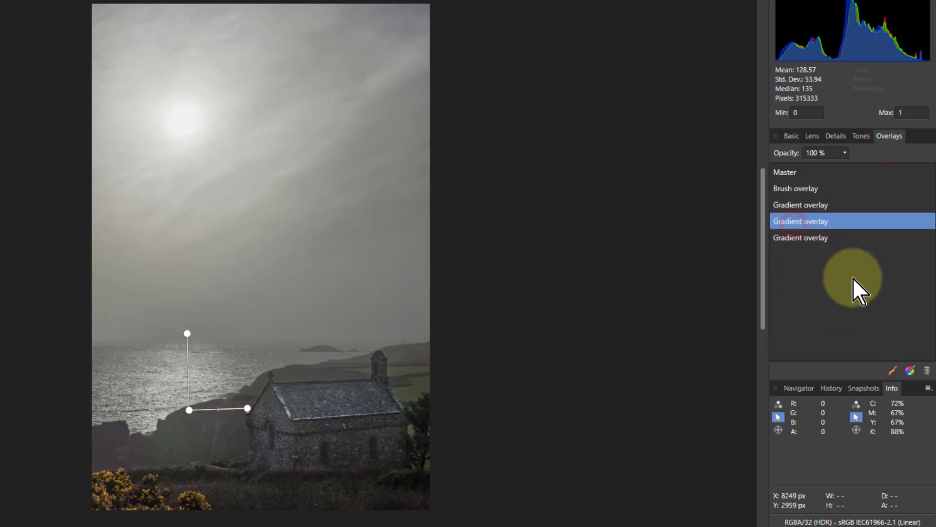
pyautogui.click(799, 191)
pyautogui.click(806, 207)
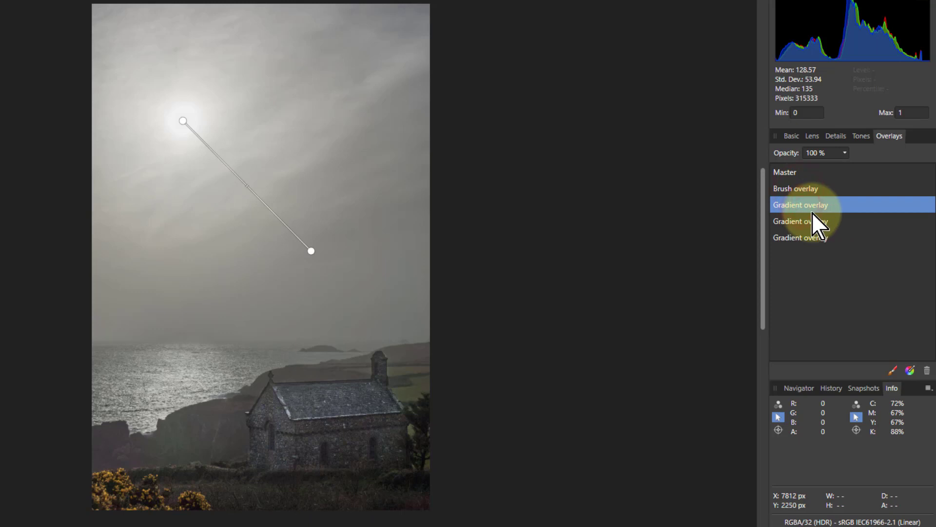
pyautogui.click(791, 136)
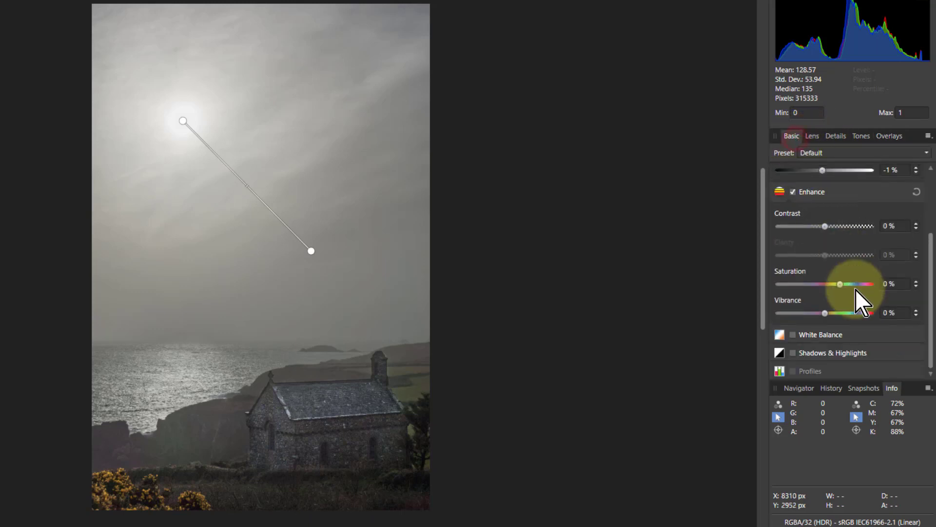
pyautogui.click(793, 335)
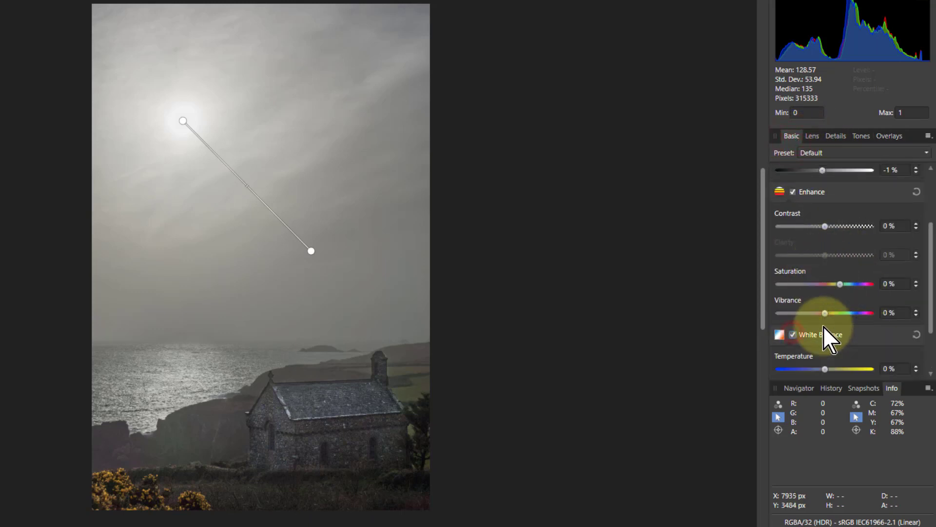
pyautogui.moveTo(824, 370)
pyautogui.mouseDown()
pyautogui.moveTo(814, 372)
pyautogui.moveTo(823, 372)
pyautogui.mouseUp()
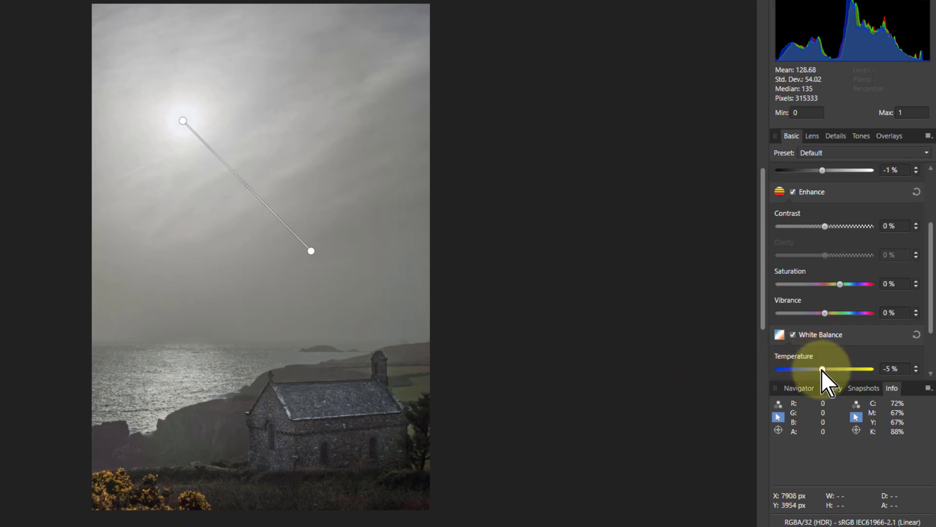
pyautogui.moveTo(823, 370); pyautogui.dragTo(827, 370)
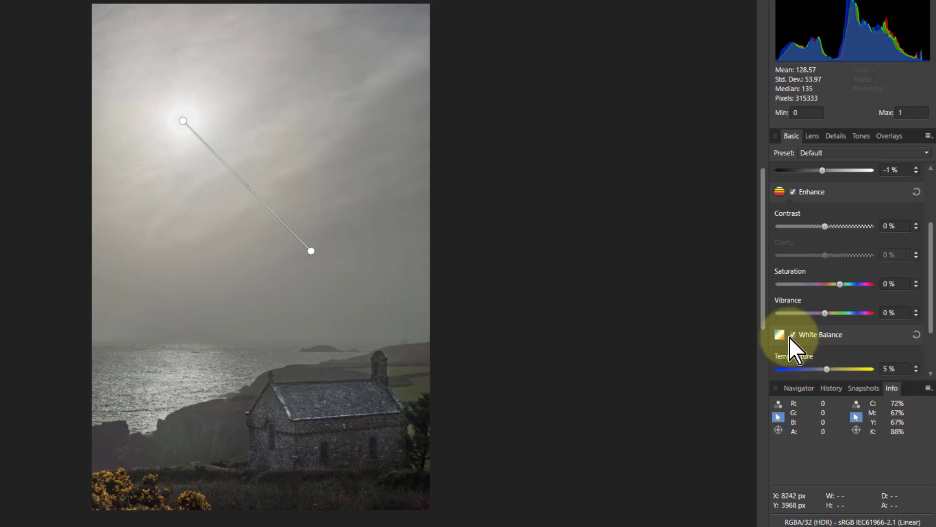
# Select the brush overlay and set its white-balance Temperature to -5%
pyautogui.click(888, 136)
pyautogui.click(794, 190)
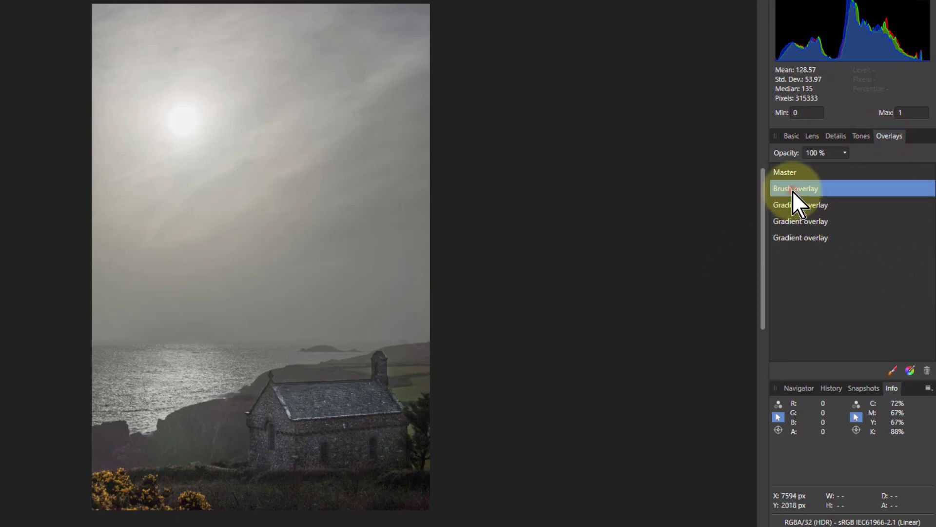
pyautogui.click(793, 139)
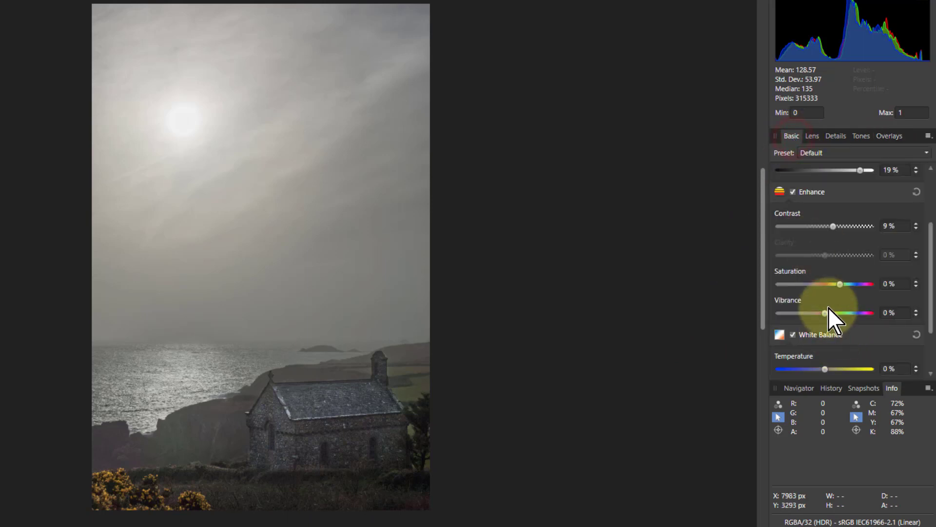
pyautogui.scroll(-3, 824, 310)
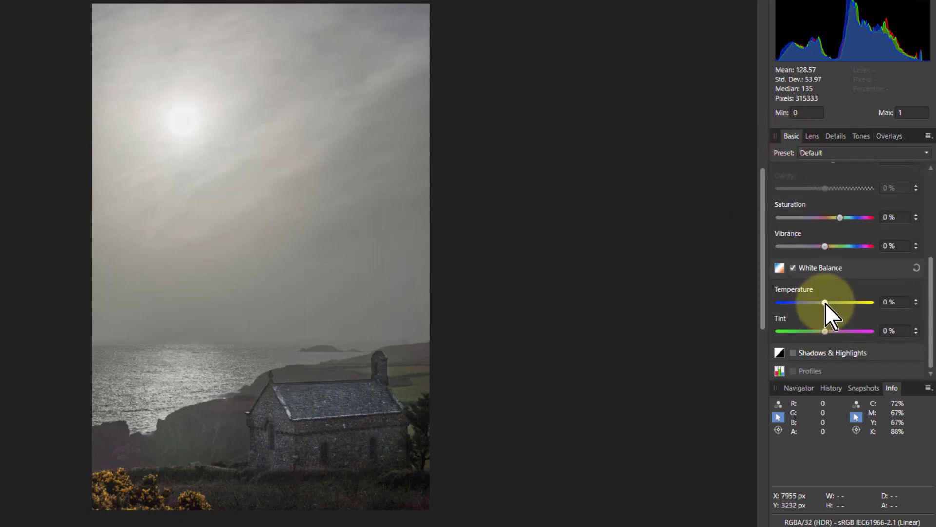
pyautogui.moveTo(825, 302); pyautogui.dragTo(822, 305)
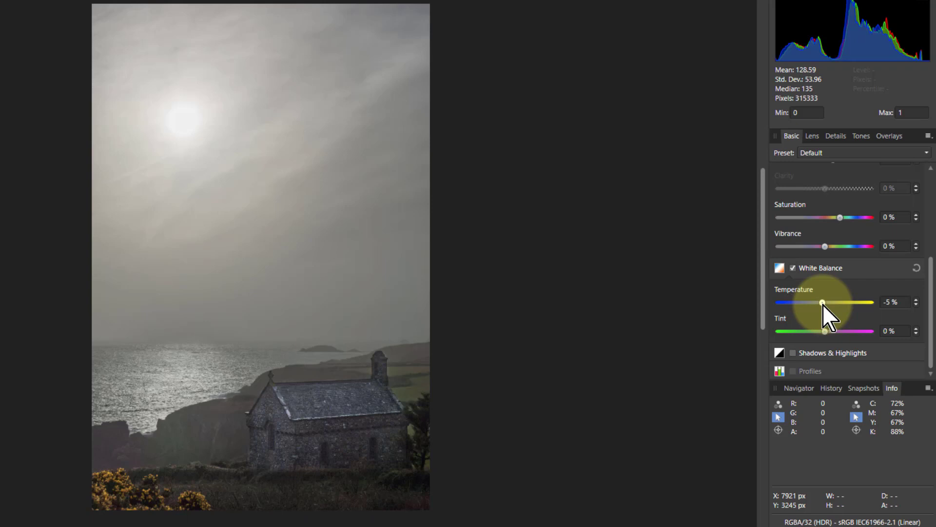
# Select the chapel-and-foreground gradient overlay, enable White Balance and set Temperature to -14%
pyautogui.click(881, 137)
pyautogui.click(800, 239)
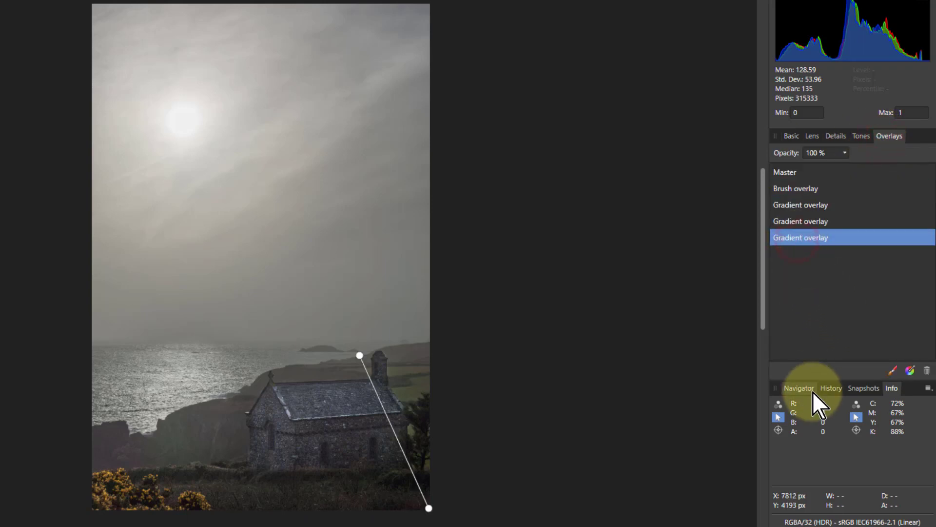
pyautogui.click(791, 136)
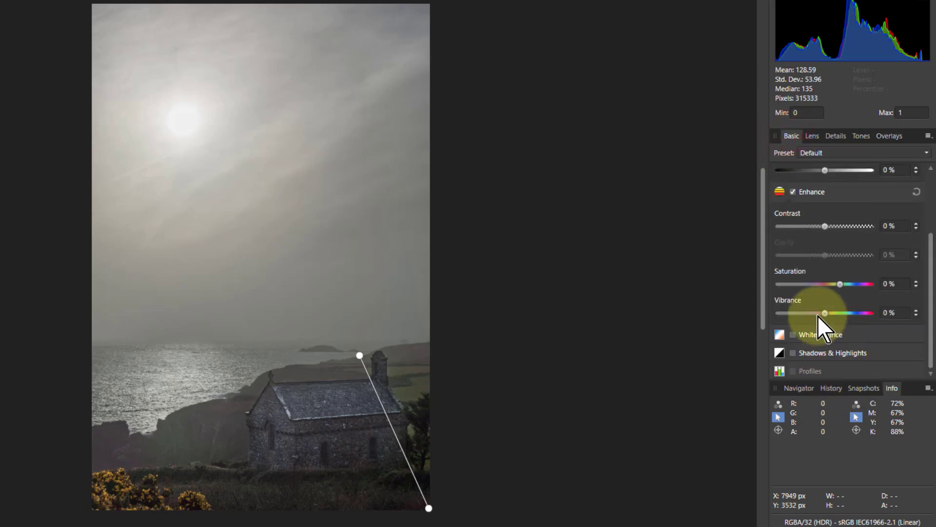
pyautogui.click(792, 335)
pyautogui.scroll(-2, 817, 325)
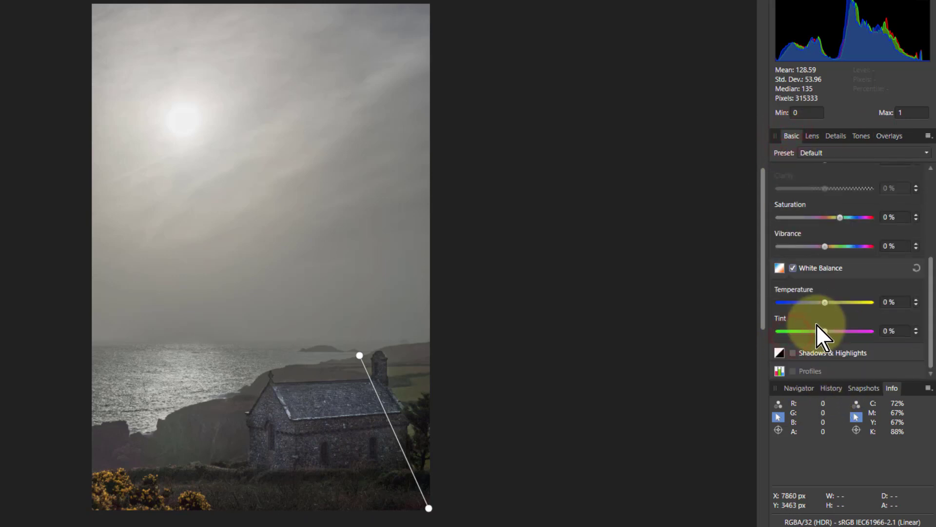
pyautogui.moveTo(827, 303)
pyautogui.mouseDown()
pyautogui.moveTo(808, 306)
pyautogui.moveTo(817, 314)
pyautogui.mouseUp()
pyautogui.moveTo(21, 476)
pyautogui.mouseDown()
pyautogui.moveTo(36, 464)
pyautogui.moveTo(1, 371)
pyautogui.mouseUp()
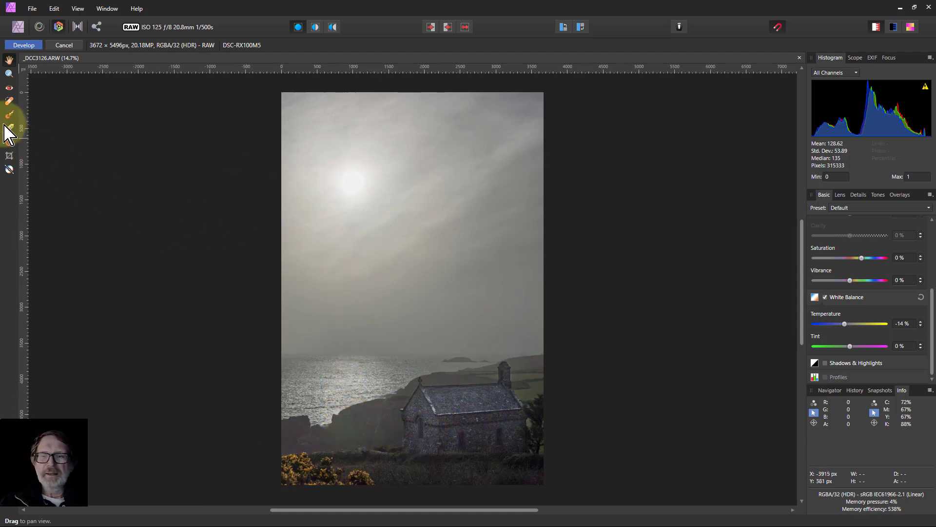
# Crop a strip of sky off the top, leaving the photo 3672 × 5176 px
pyautogui.click(9, 155)
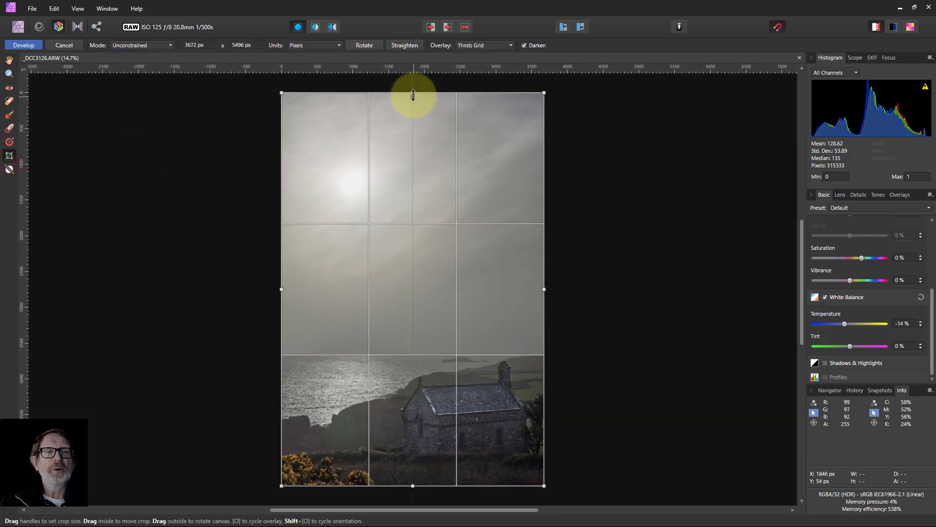
pyautogui.moveTo(414, 93); pyautogui.dragTo(415, 116)
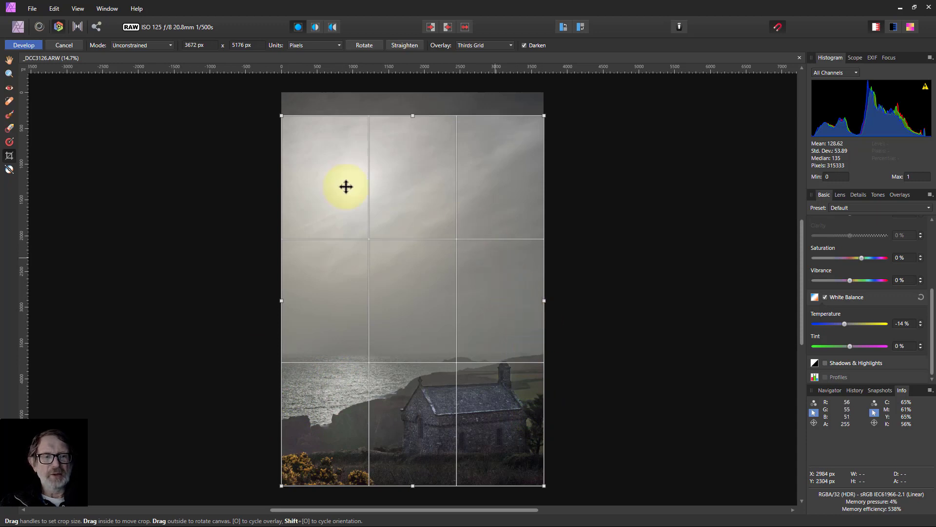
pyautogui.click(9, 60)
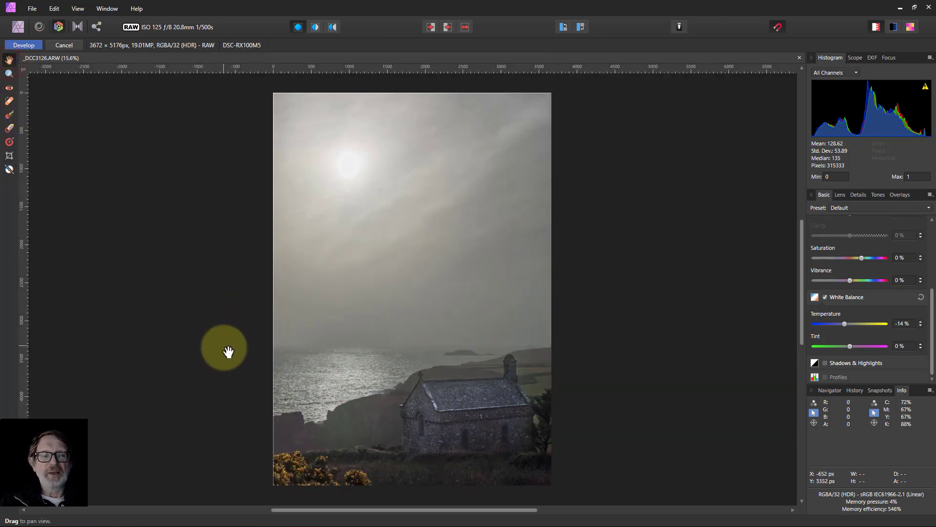